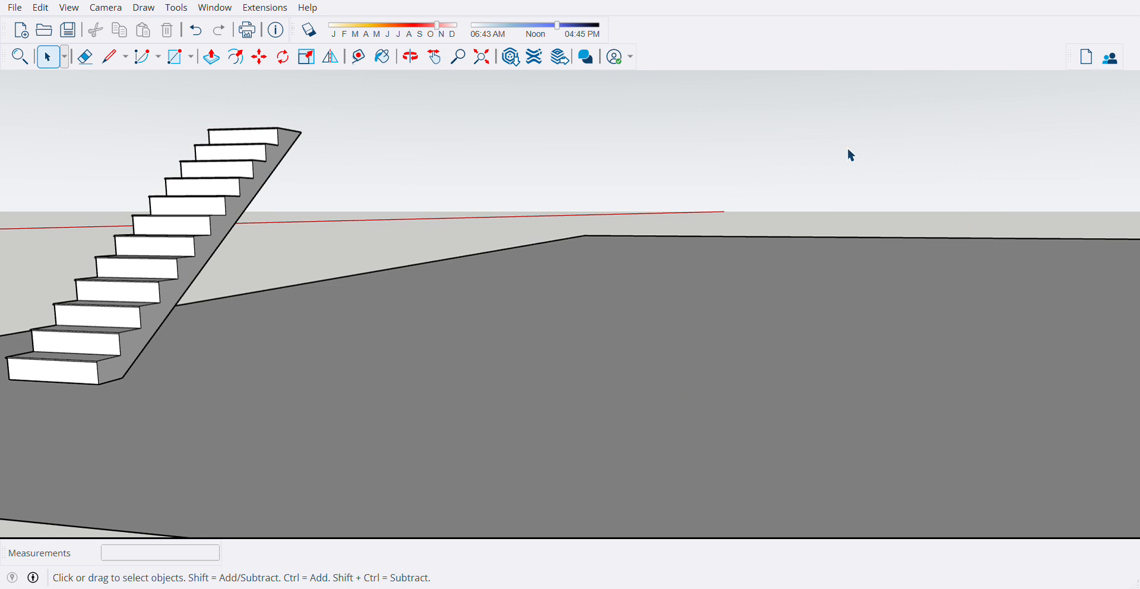
Draw a vertical riser line on the ground face and a 250 mm tread line from its upper end along the red axis
{"action": "key", "text": "l"}
{"action": "left_click", "coordinate": [407, 409]}
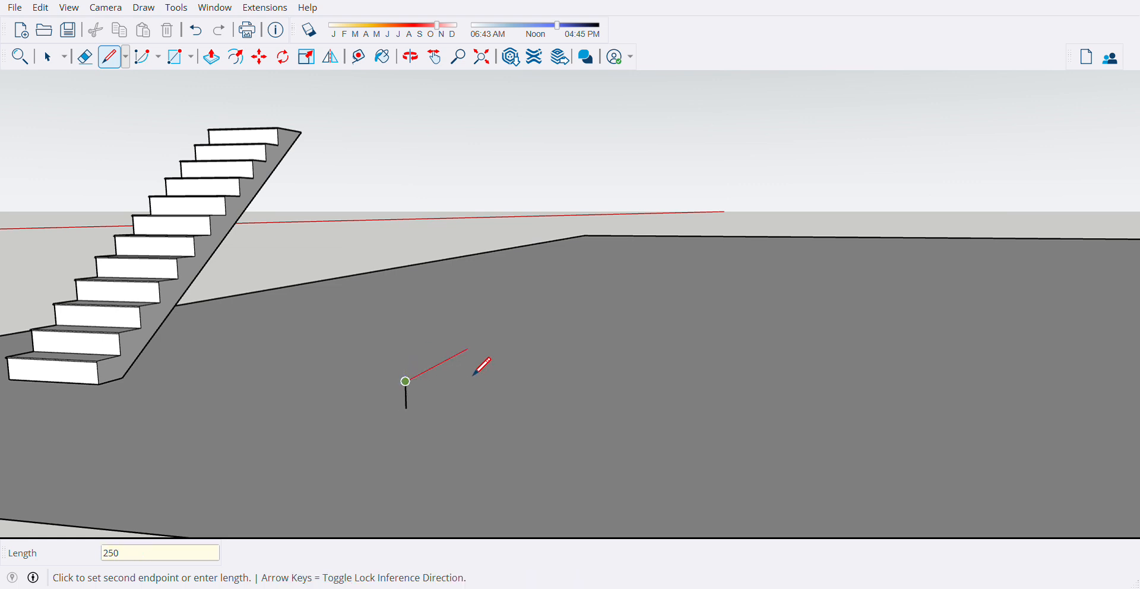
{"action": "key", "text": "Return"}
{"action": "scroll", "coordinate": [432, 393], "scroll_direction": "up", "scroll_amount": 5}
{"action": "key", "text": "Escape"}
Draw a rectangle between the ends of the riser and tread lines and turn it into a component
{"action": "key", "text": "r"}
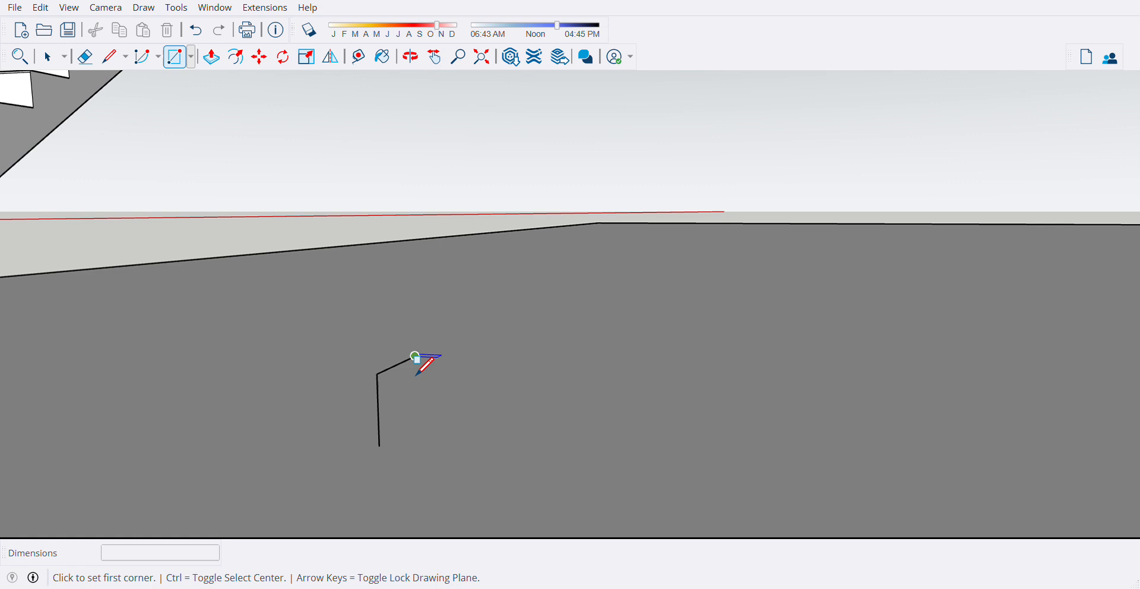
{"action": "left_click", "coordinate": [415, 357]}
{"action": "left_click", "coordinate": [380, 445]}
{"action": "scroll", "coordinate": [389, 428], "scroll_direction": "up", "scroll_amount": 3}
{"action": "middle_click_drag", "start_coordinate": [390, 445], "coordinate": [388, 418]}
{"action": "key", "text": "space"}
{"action": "double_click", "coordinate": [411, 373]}
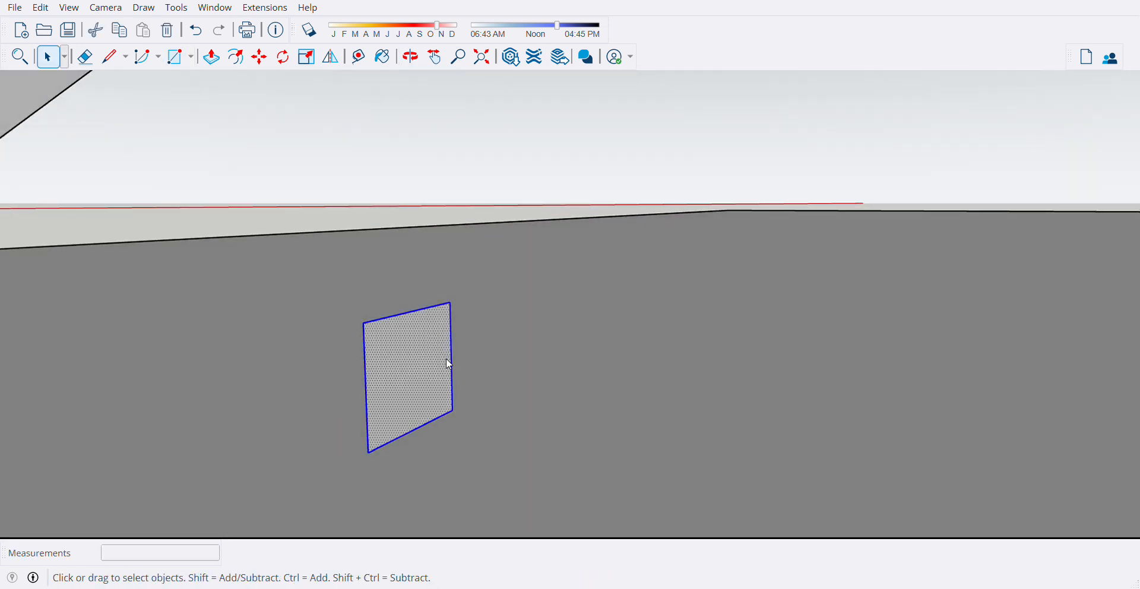
{"action": "key", "text": "g"}
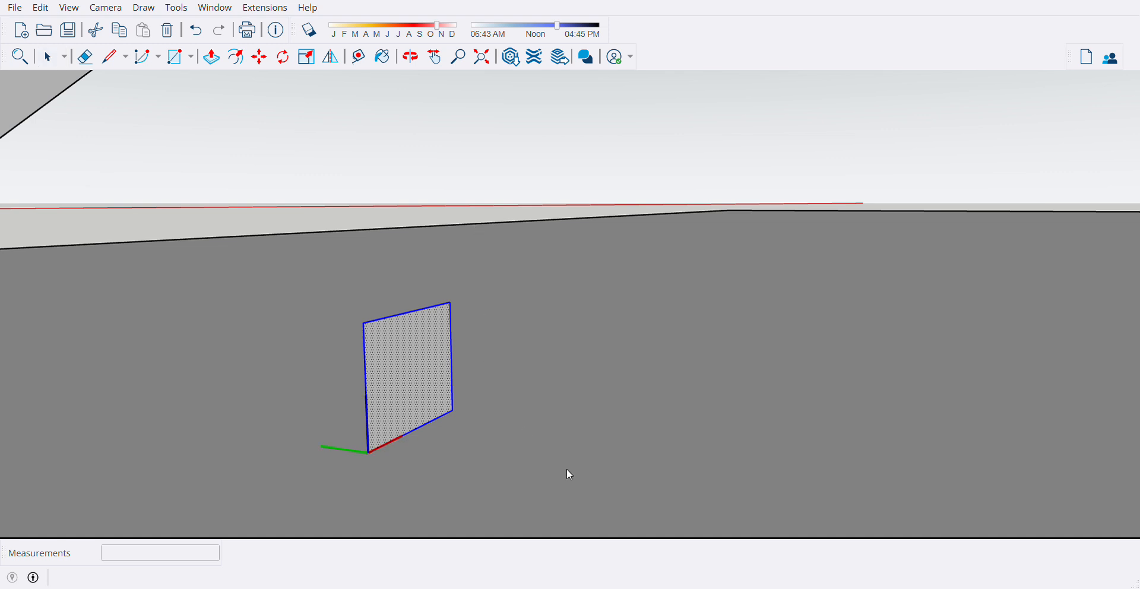
Copy the component from its lower front corner to its upper rear corner and repeat it as 10 copies
{"action": "scroll", "coordinate": [409, 408], "scroll_direction": "up", "scroll_amount": 3}
{"action": "key", "text": "m"}
{"action": "key", "text": "ctrl"}
{"action": "left_click", "coordinate": [341, 495]}
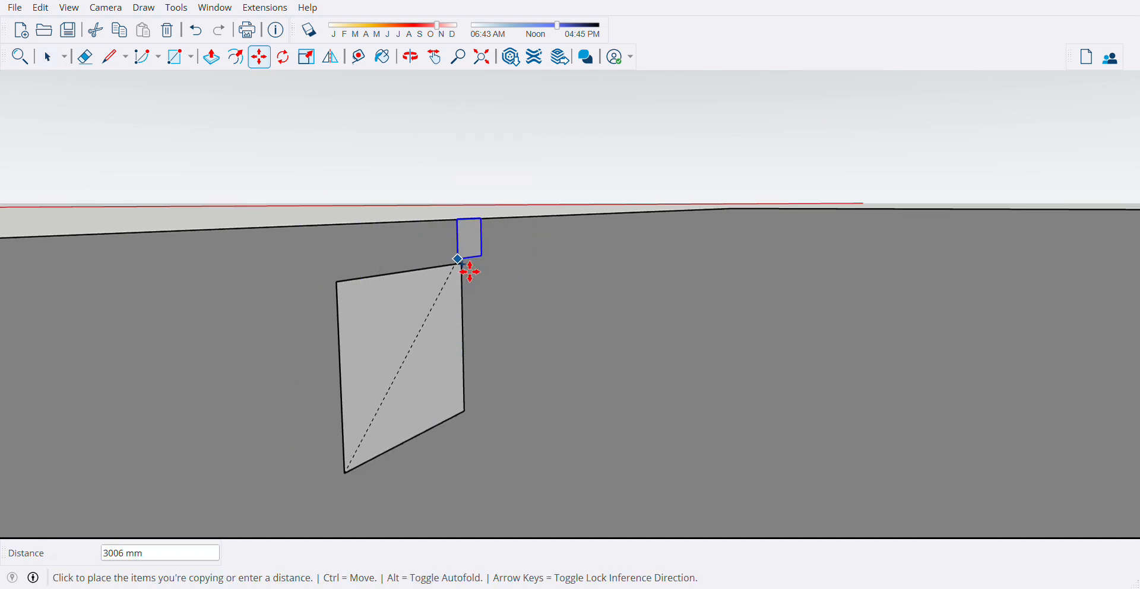
{"action": "left_click", "coordinate": [461, 263]}
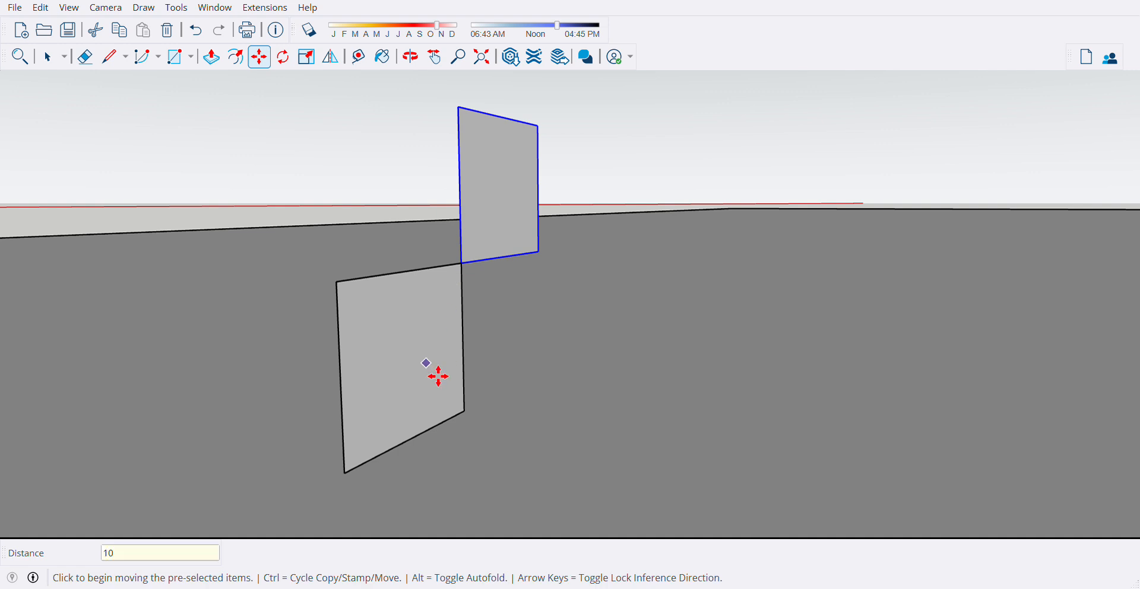
{"action": "key", "text": "Return"}
{"action": "scroll", "coordinate": [344, 469], "scroll_direction": "down", "scroll_amount": 4}
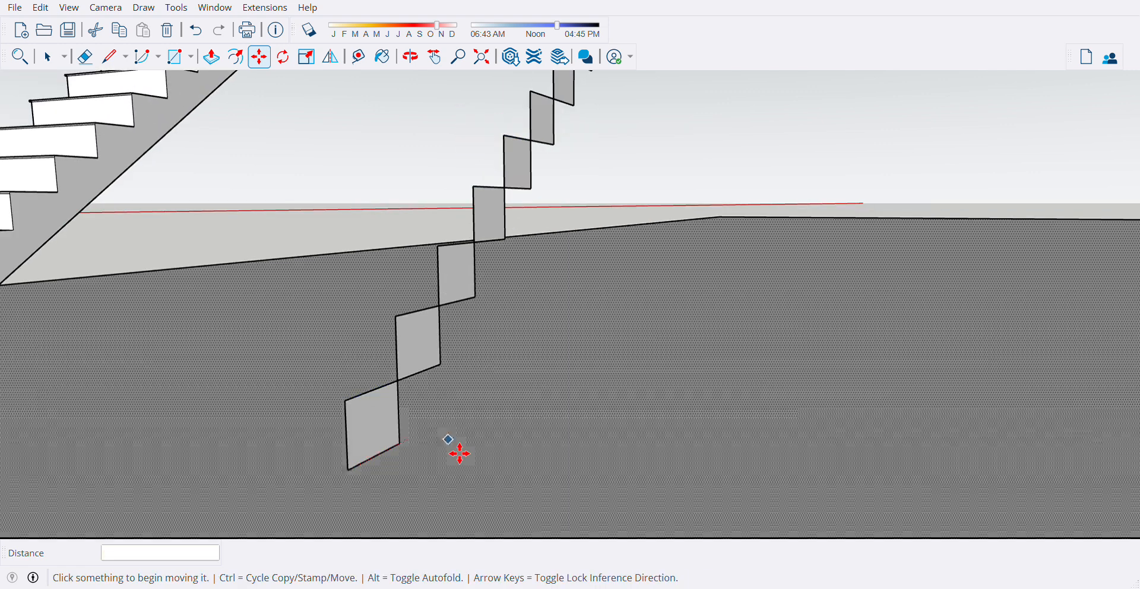
Open the lowest step component for editing and place a vertical guide slightly behind its front edge
{"action": "key", "text": "space"}
{"action": "scroll", "coordinate": [367, 428], "scroll_direction": "up", "scroll_amount": 2}
{"action": "left_click", "coordinate": [369, 418]}
{"action": "double_click", "coordinate": [368, 418]}
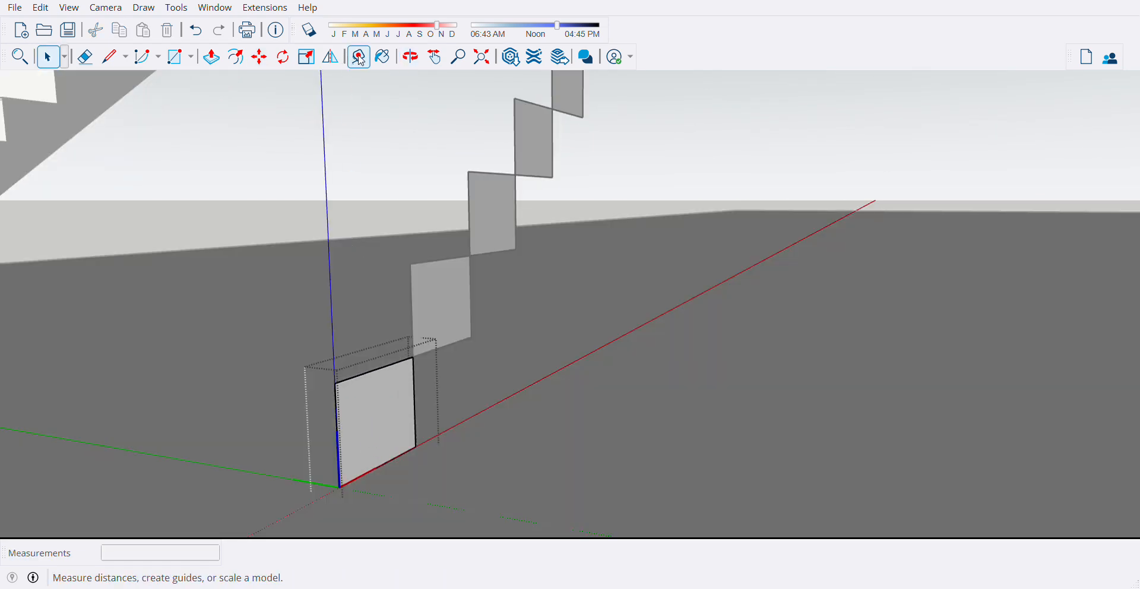
{"action": "left_click", "coordinate": [358, 56]}
{"action": "scroll", "coordinate": [332, 432], "scroll_direction": "up", "scroll_amount": 3}
{"action": "scroll", "coordinate": [349, 383], "scroll_direction": "up", "scroll_amount": 1}
{"action": "left_click", "coordinate": [341, 373]}
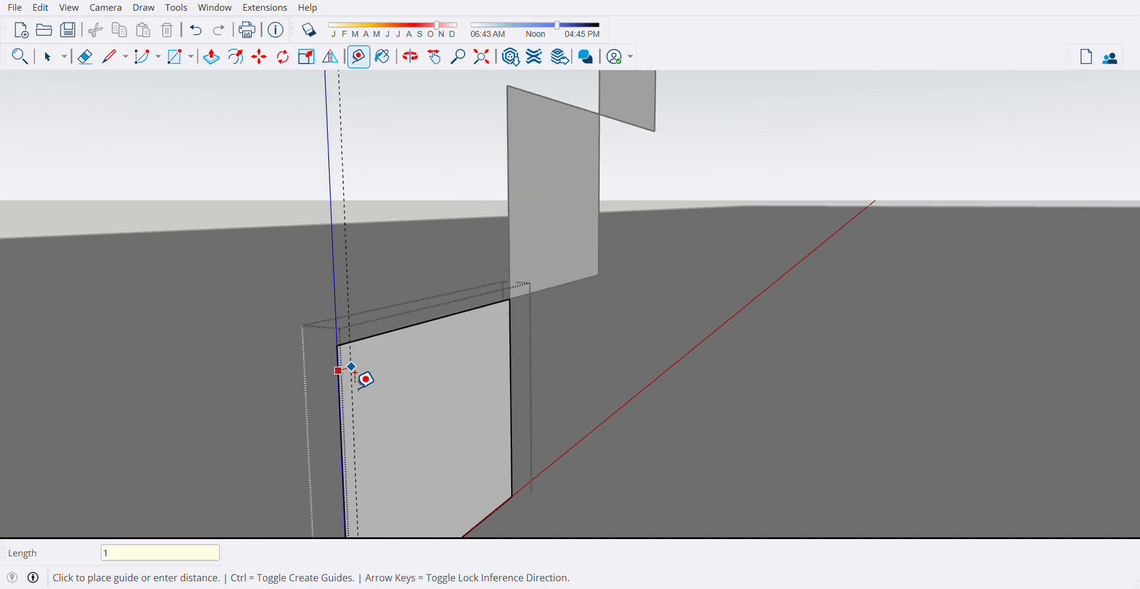
{"action": "key", "text": "Return"}
Place a guide parallel to and slightly below the top edge of the step profile
{"action": "scroll", "coordinate": [362, 372], "scroll_direction": "up", "scroll_amount": 2}
{"action": "left_click", "coordinate": [379, 327]}
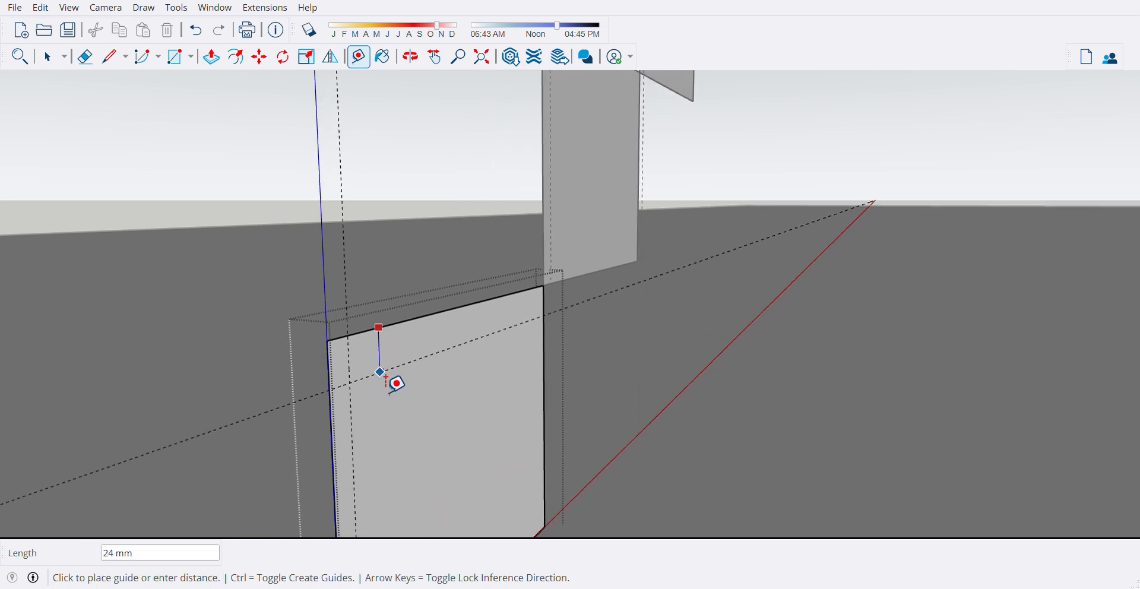
{"action": "key", "text": "Return"}
{"action": "scroll", "coordinate": [378, 374], "scroll_direction": "up", "scroll_amount": 1}
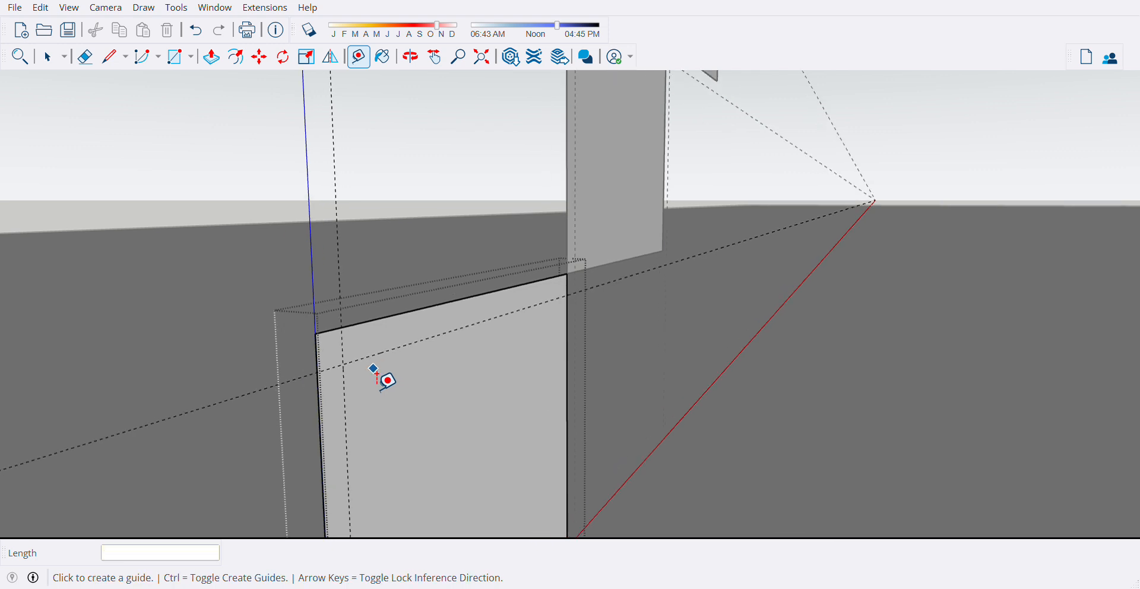
Draw a narrow rectangle from the guide intersection down to the lower front corner of the step profile
{"action": "key", "text": "l"}
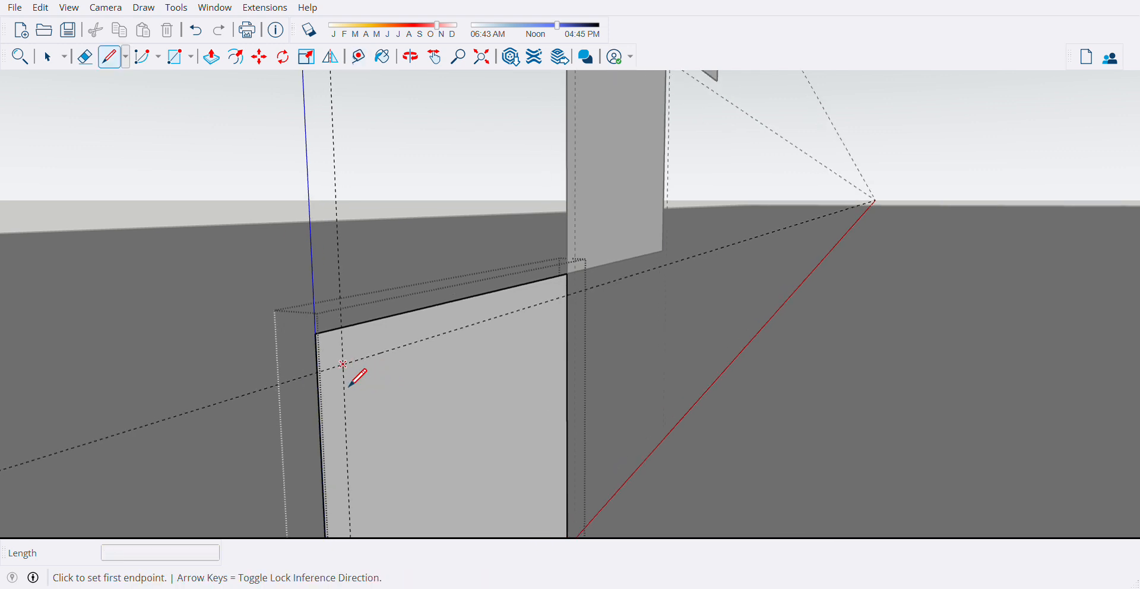
{"action": "key", "text": "r"}
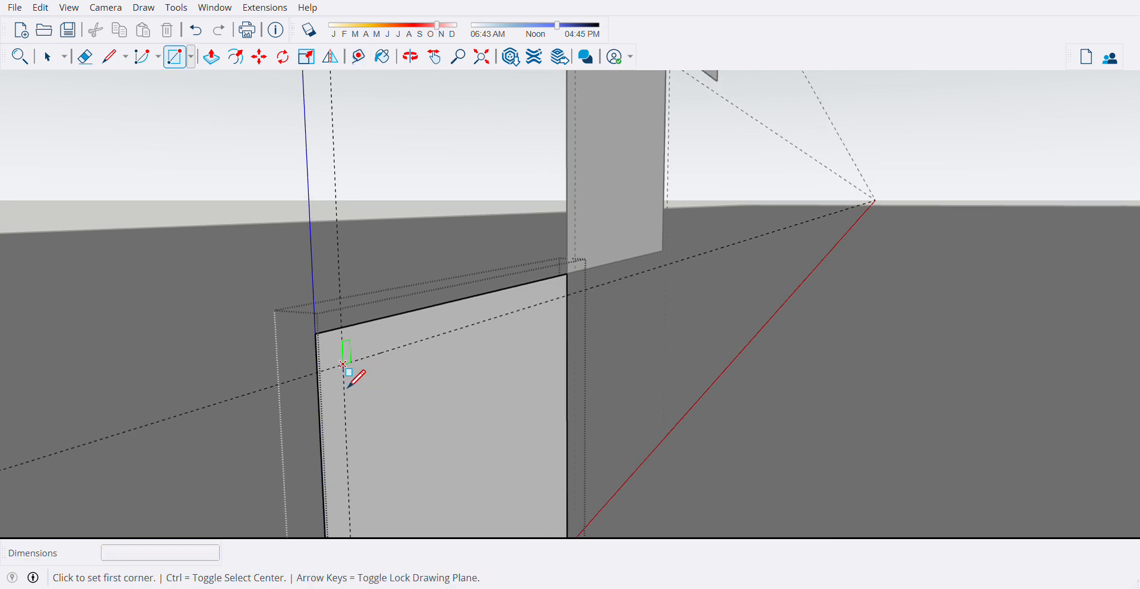
{"action": "left_click", "coordinate": [343, 364]}
{"action": "scroll", "coordinate": [362, 386], "scroll_direction": "down", "scroll_amount": 3}
{"action": "scroll", "coordinate": [370, 524], "scroll_direction": "up", "scroll_amount": 1}
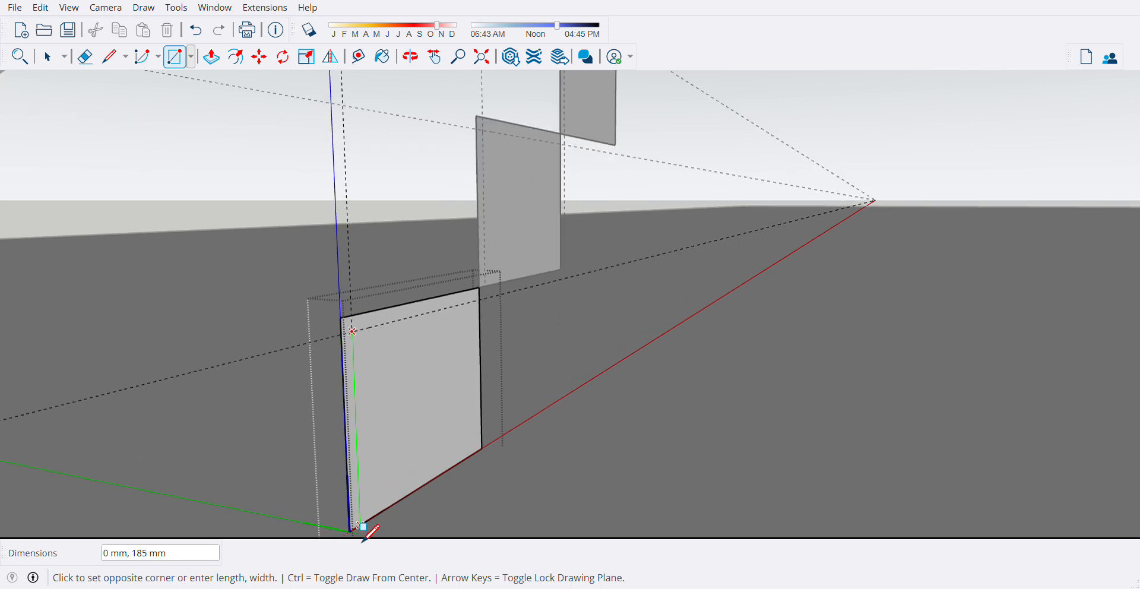
{"action": "scroll", "coordinate": [365, 475], "scroll_direction": "down", "scroll_amount": 1}
{"action": "scroll", "coordinate": [356, 504], "scroll_direction": "up", "scroll_amount": 2}
{"action": "key", "text": "space"}
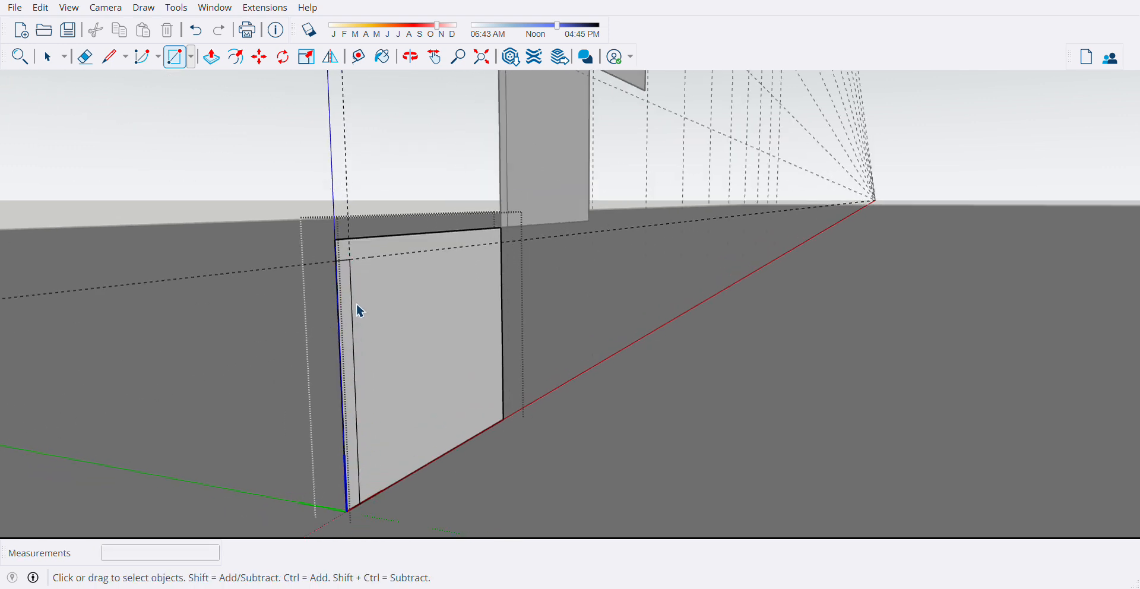
Erase the front edge of the narrow rectangle so the profile keeps an overhanging nosing
{"action": "scroll", "coordinate": [351, 279], "scroll_direction": "up", "scroll_amount": 5}
{"action": "scroll", "coordinate": [346, 354], "scroll_direction": "down", "scroll_amount": 5}
{"action": "scroll", "coordinate": [392, 471], "scroll_direction": "up", "scroll_amount": 4}
{"action": "scroll", "coordinate": [389, 466], "scroll_direction": "up", "scroll_amount": 1}
{"action": "key", "text": "e"}
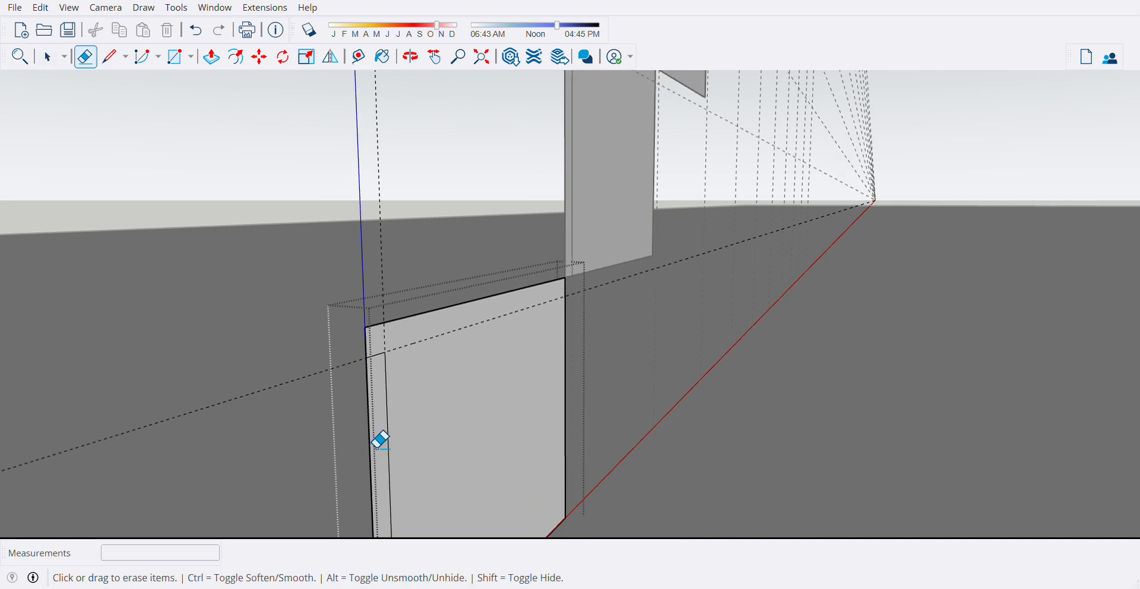
{"action": "left_click", "coordinate": [382, 423]}
{"action": "scroll", "coordinate": [387, 377], "scroll_direction": "up", "scroll_amount": 2}
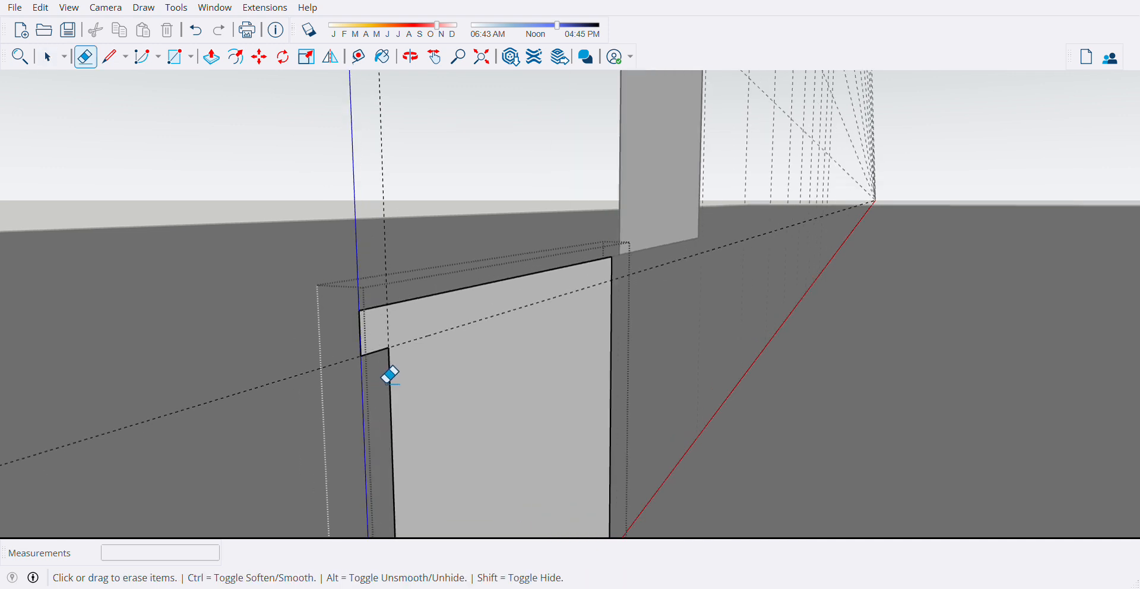
Round the upper front corner of the nosing with a fillet arc of about 8 mm radius
{"action": "key", "text": "a"}
{"action": "left_click", "coordinate": [361, 356]}
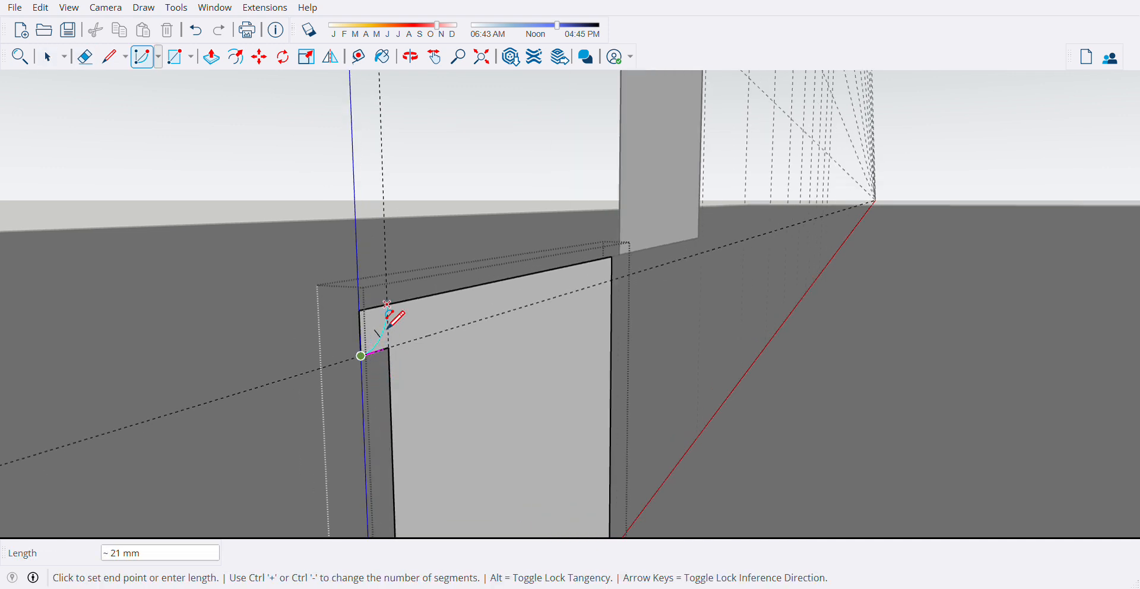
{"action": "left_click", "coordinate": [361, 357]}
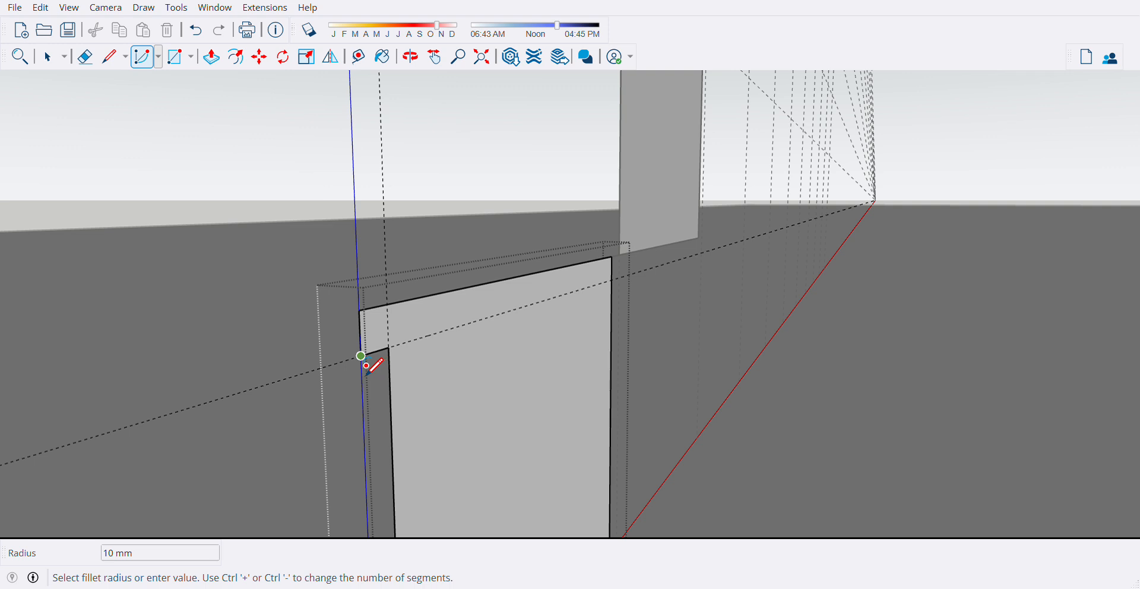
{"action": "scroll", "coordinate": [374, 353], "scroll_direction": "up", "scroll_amount": 1}
{"action": "key", "text": "Escape"}
{"action": "scroll", "coordinate": [372, 387], "scroll_direction": "up", "scroll_amount": 2}
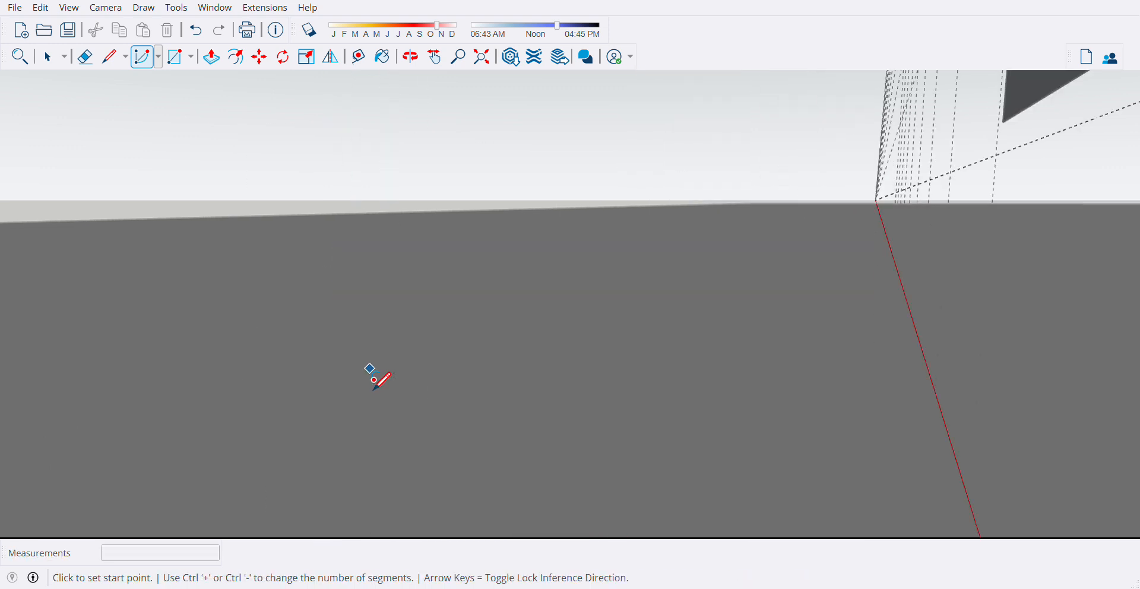
{"action": "scroll", "coordinate": [326, 387], "scroll_direction": "down", "scroll_amount": 3}
{"action": "left_click", "coordinate": [268, 317]}
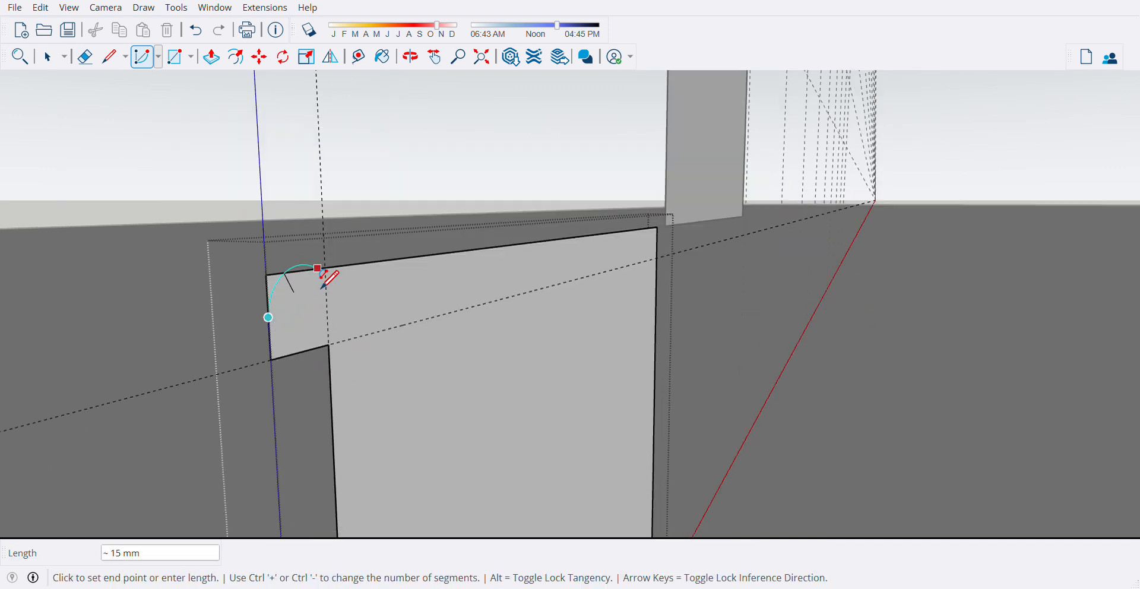
{"action": "left_click", "coordinate": [303, 294]}
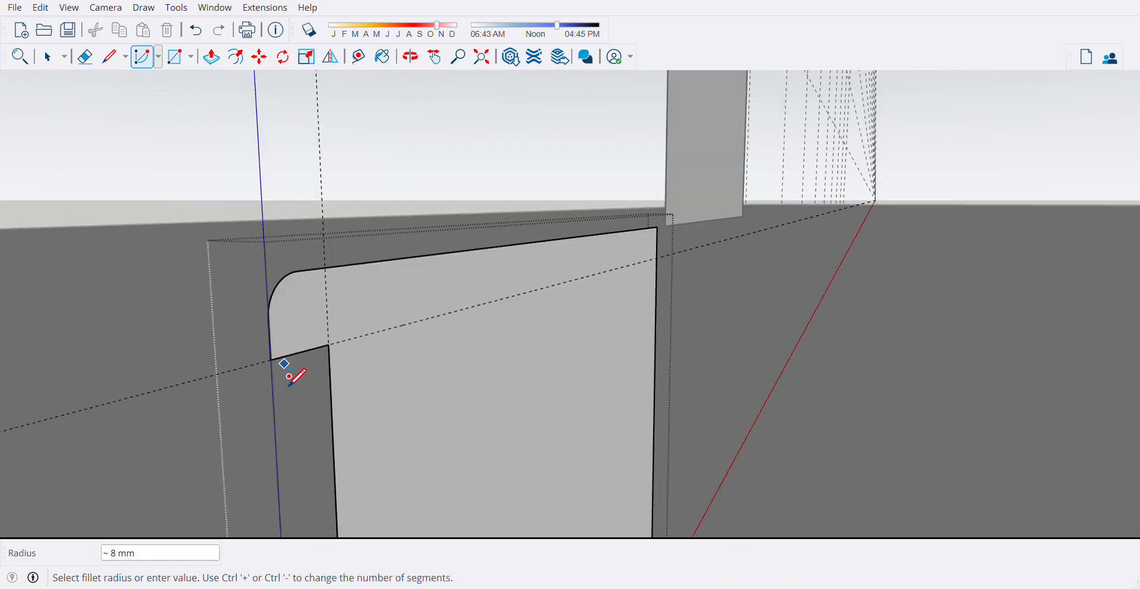
Extrude the step profile face 900 mm with Push/Pull
{"action": "scroll", "coordinate": [297, 371], "scroll_direction": "down", "scroll_amount": 2}
{"action": "middle_click_drag", "start_coordinate": [305, 374], "coordinate": [270, 389]}
{"action": "scroll", "coordinate": [472, 116], "scroll_direction": "up", "scroll_amount": 3}
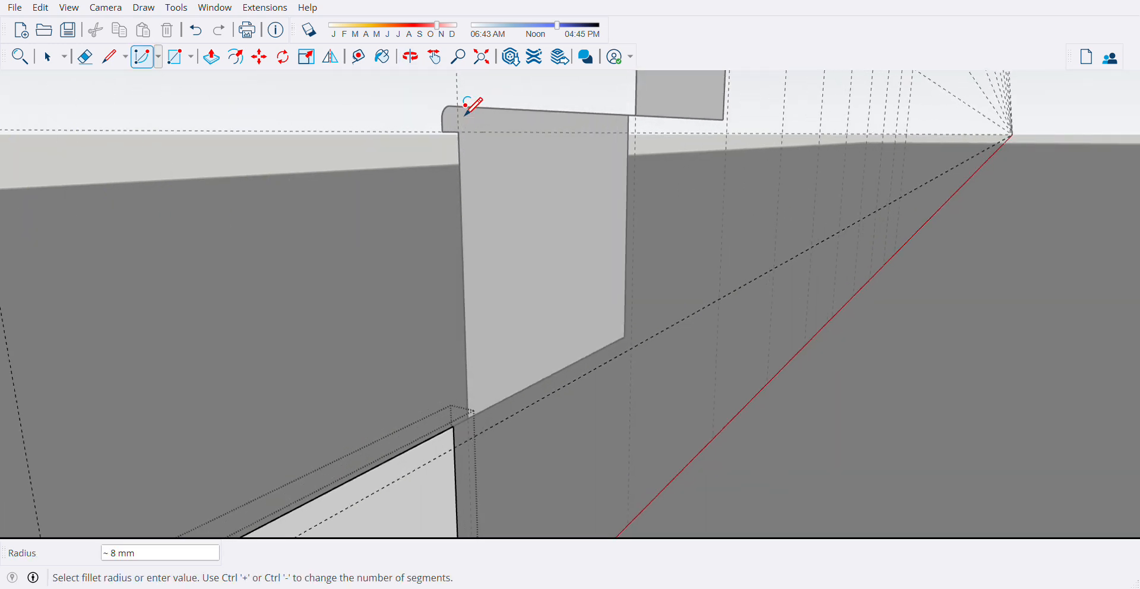
{"action": "scroll", "coordinate": [466, 115], "scroll_direction": "up", "scroll_amount": 2}
{"action": "middle_click_drag", "start_coordinate": [465, 114], "coordinate": [381, 169]}
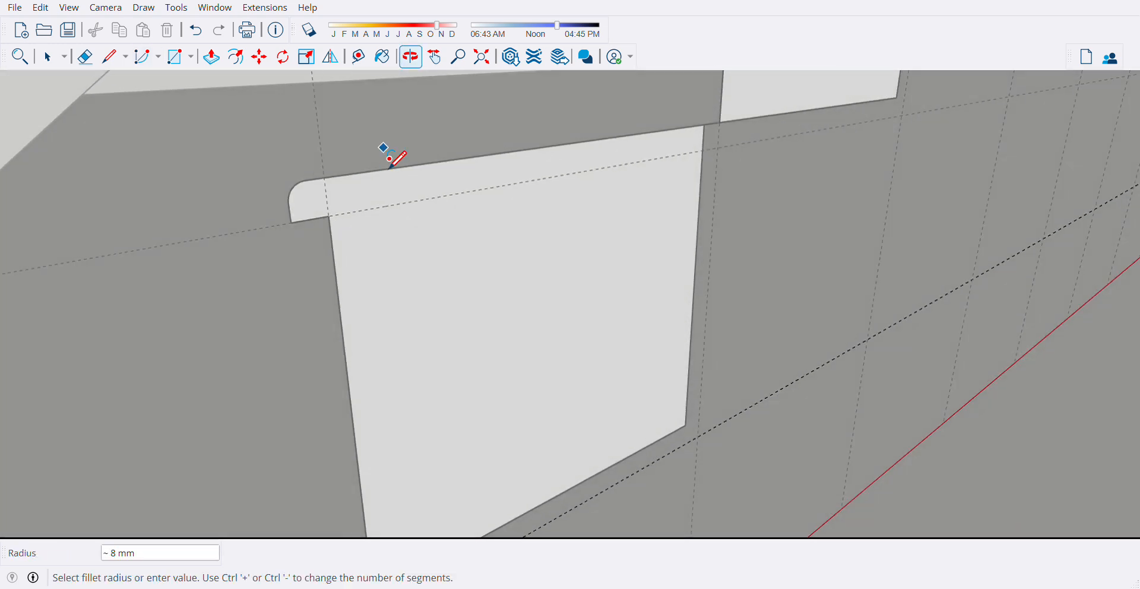
{"action": "scroll", "coordinate": [446, 156], "scroll_direction": "down", "scroll_amount": 5}
{"action": "middle_click_drag", "start_coordinate": [422, 276], "coordinate": [457, 279]}
{"action": "key", "text": "space"}
{"action": "left_click", "coordinate": [397, 283]}
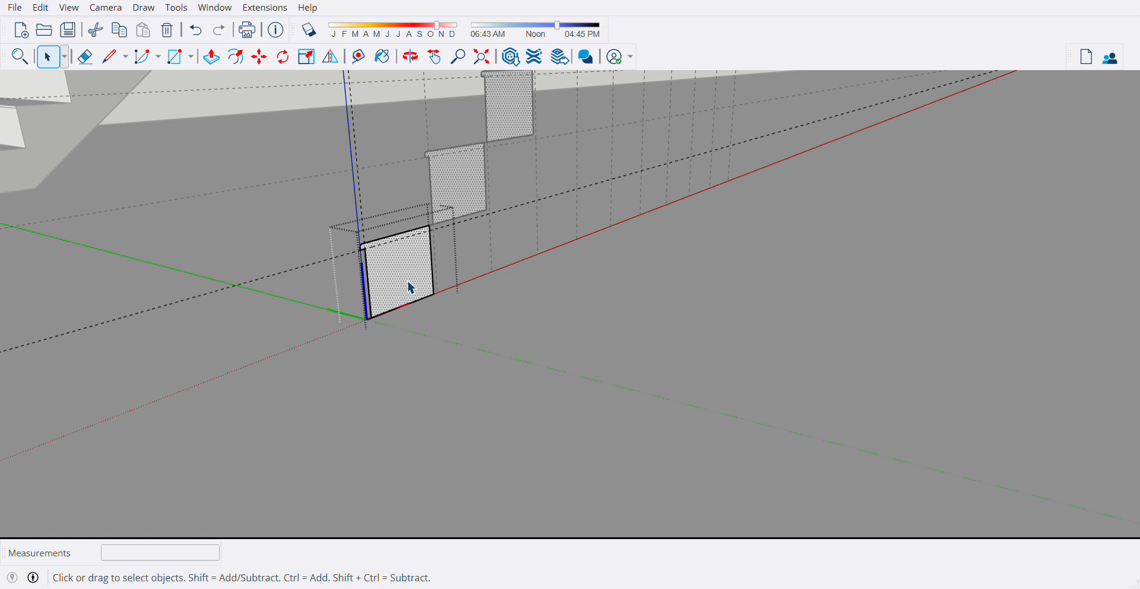
{"action": "key", "text": "p"}
{"action": "left_click", "coordinate": [407, 279]}
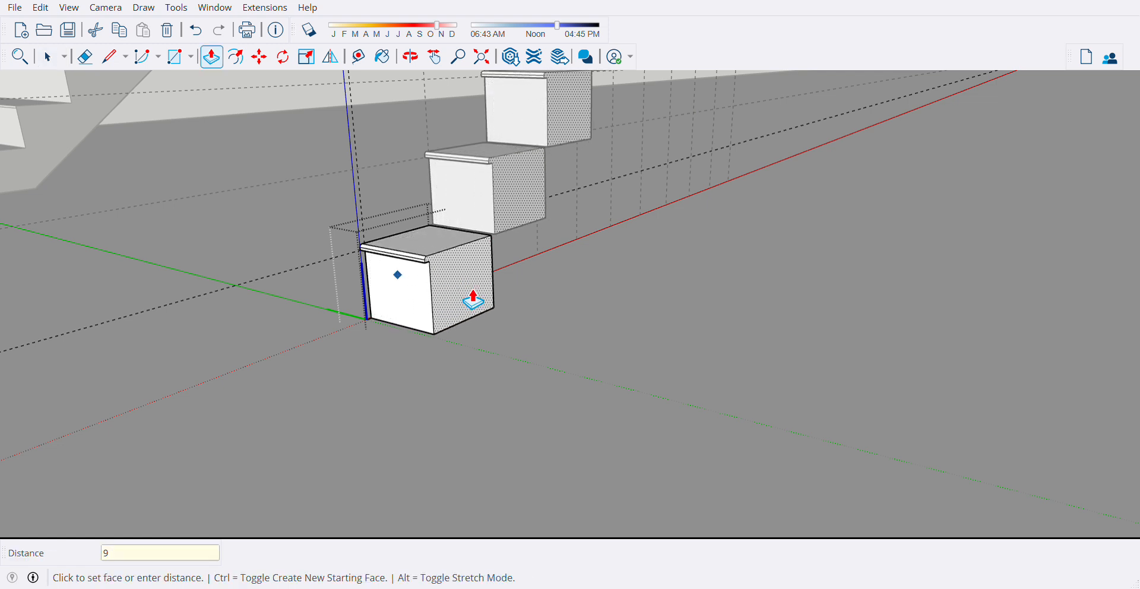
{"action": "type", "text": "900"}
{"action": "key", "text": "Return"}
Move the step's top rear edge back along the red axis to the next step's bottom rear corner, sloping the underside
{"action": "middle_click_drag", "start_coordinate": [473, 310], "coordinate": [680, 337]}
{"action": "key", "text": "space"}
{"action": "scroll", "coordinate": [665, 345], "scroll_direction": "up", "scroll_amount": 3}
{"action": "scroll", "coordinate": [660, 340], "scroll_direction": "up", "scroll_amount": 2}
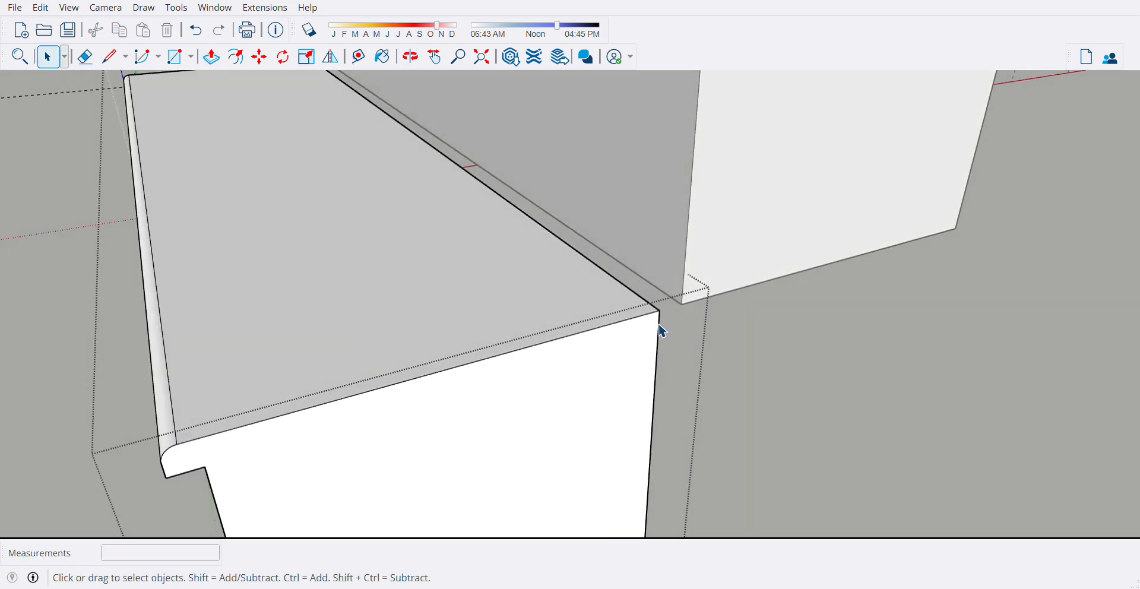
{"action": "middle_click_drag", "start_coordinate": [662, 330], "coordinate": [670, 323]}
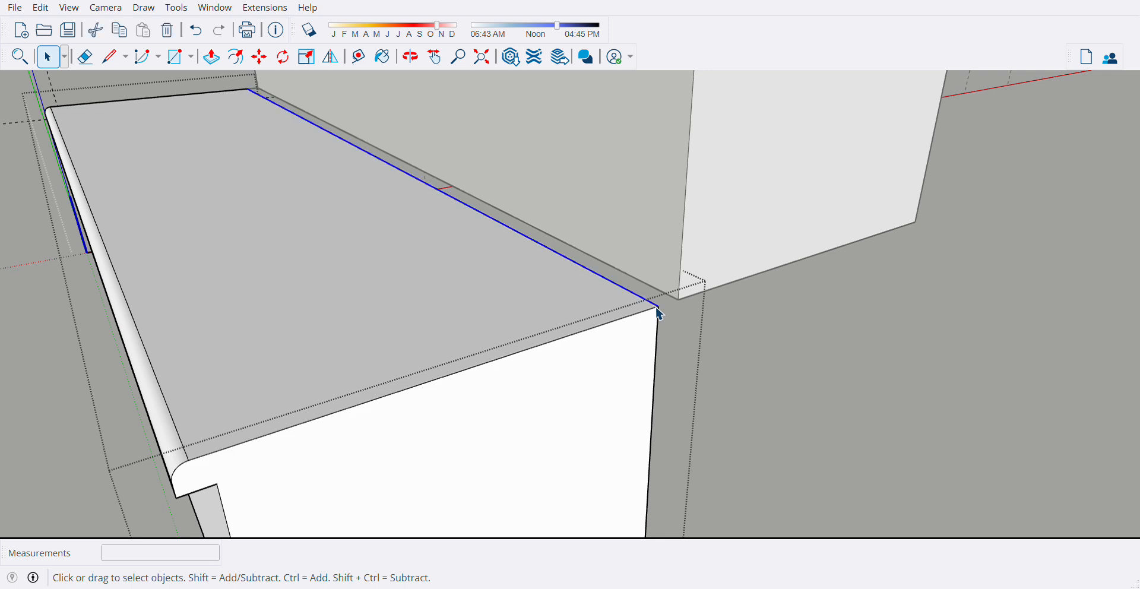
{"action": "key", "text": "m"}
{"action": "left_click", "coordinate": [671, 323]}
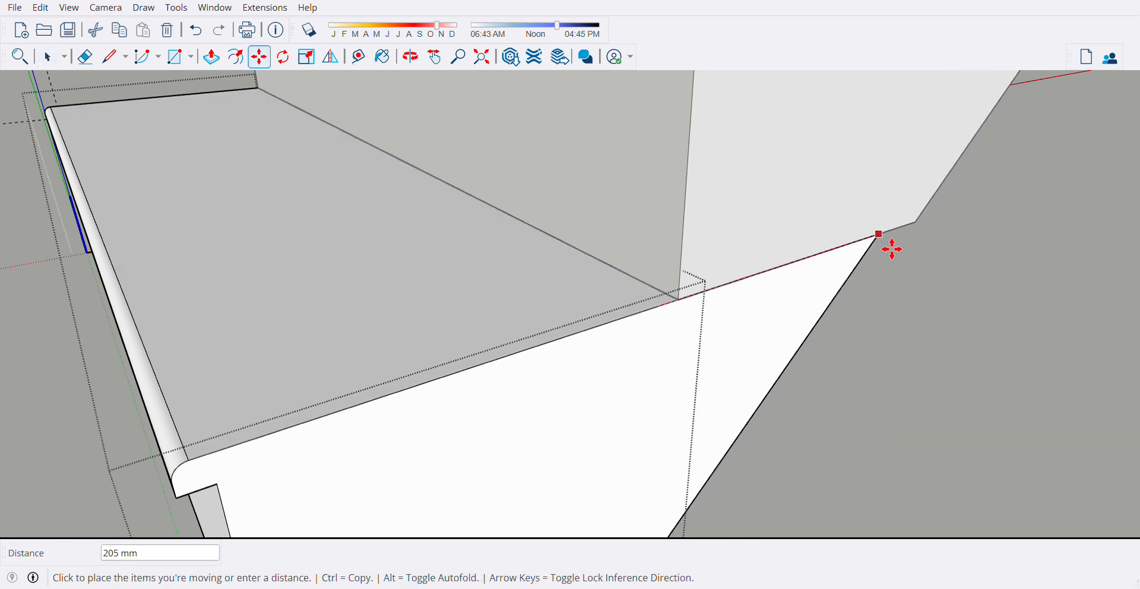
{"action": "left_click", "coordinate": [925, 238]}
{"action": "scroll", "coordinate": [511, 338], "scroll_direction": "down", "scroll_amount": 5}
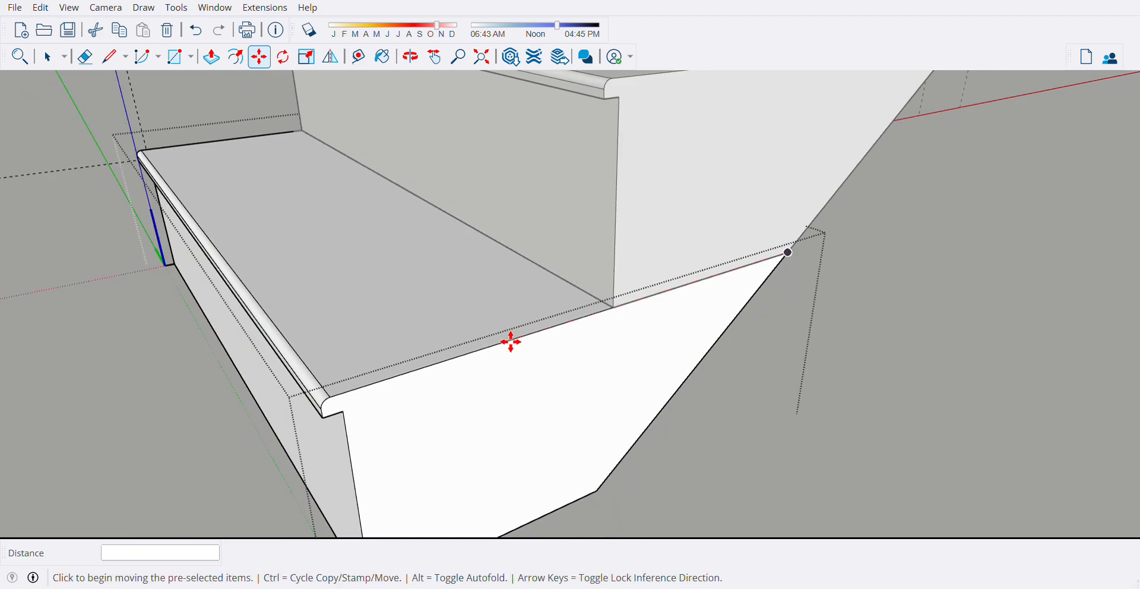
{"action": "key", "text": "space"}
{"action": "scroll", "coordinate": [526, 407], "scroll_direction": "down", "scroll_amount": 10}
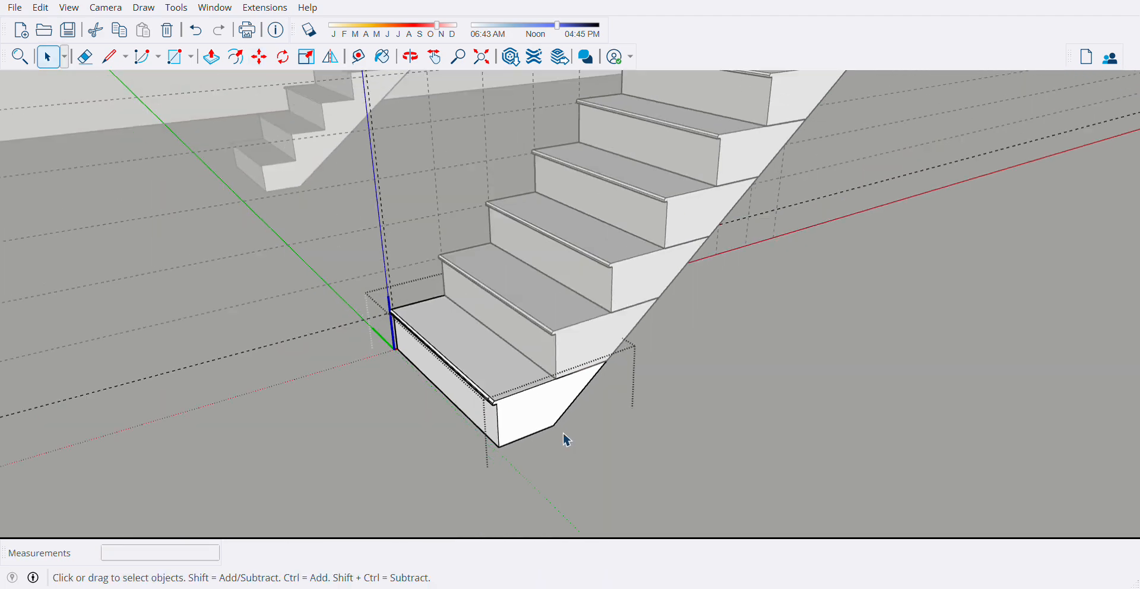
Select the whole new staircase and explode its step components
{"action": "middle_click_drag", "start_coordinate": [420, 425], "coordinate": [542, 378]}
{"action": "left_click_drag", "start_coordinate": [542, 378], "coordinate": [680, 305]}
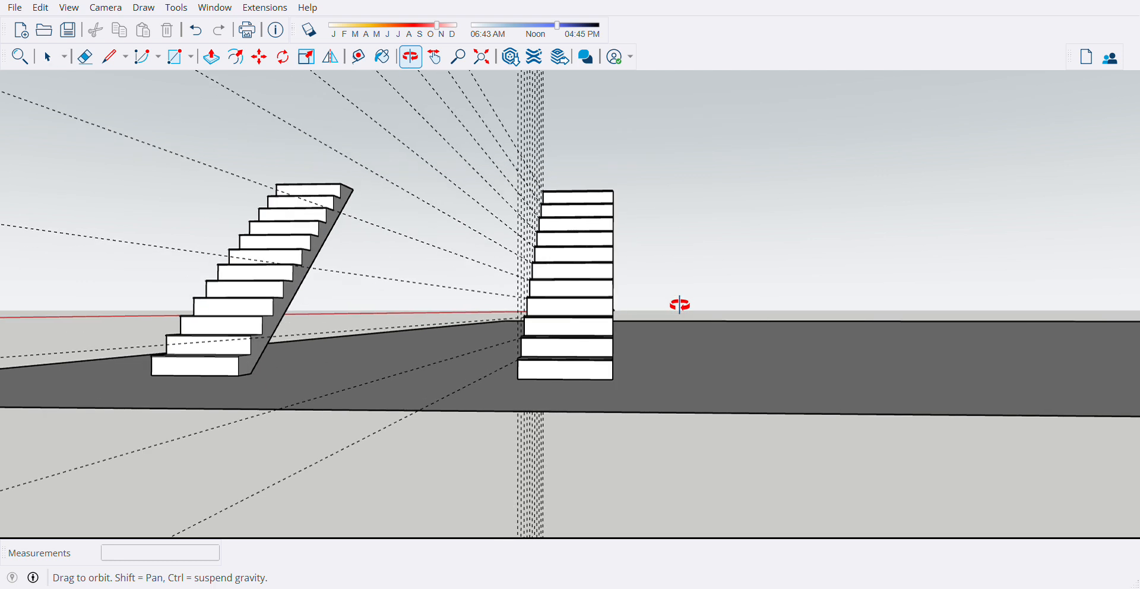
{"action": "key", "text": "space"}
{"action": "left_click_drag", "start_coordinate": [508, 107], "coordinate": [655, 400]}
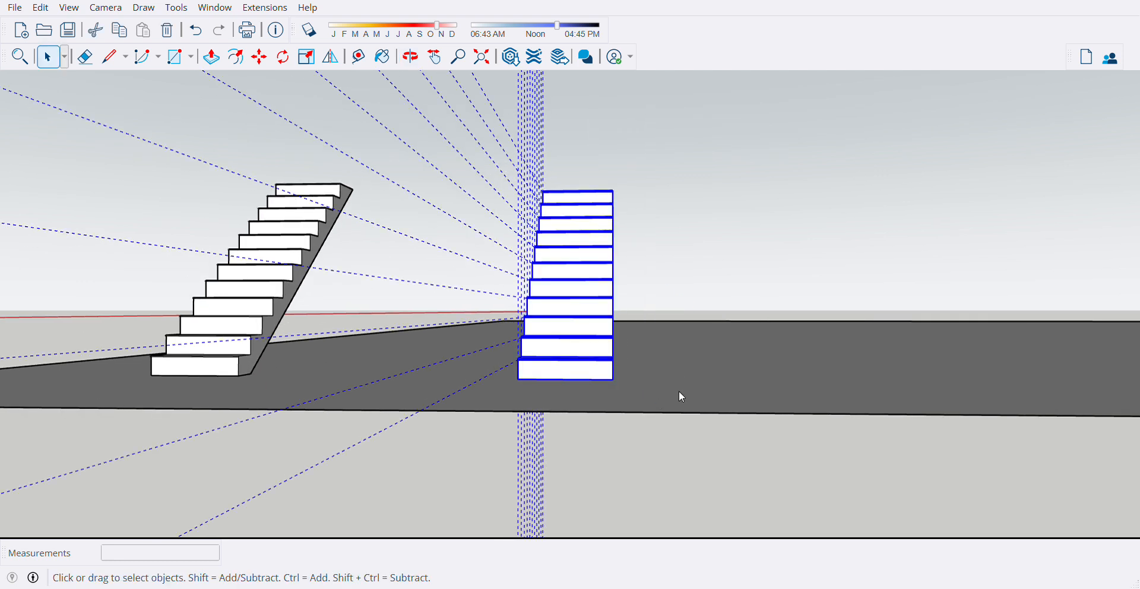
{"action": "middle_click_drag", "start_coordinate": [640, 416], "coordinate": [493, 430]}
{"action": "scroll", "coordinate": [659, 294], "scroll_direction": "down", "scroll_amount": 5}
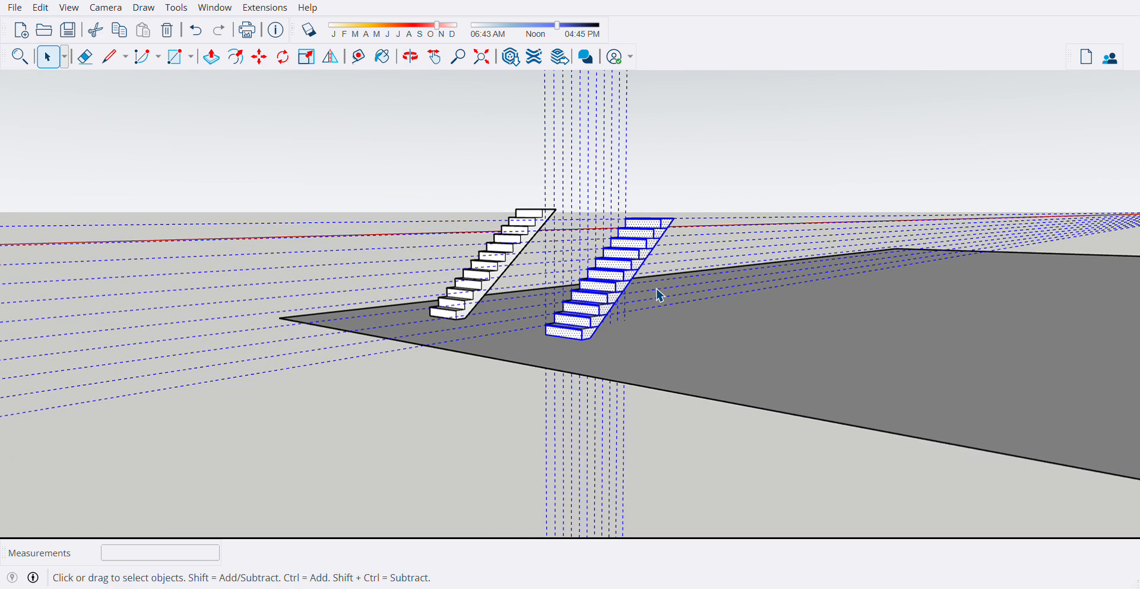
Erase all the construction guides around the staircases
{"action": "key", "text": "e"}
{"action": "left_click_drag", "start_coordinate": [1076, 248], "coordinate": [1086, 259]}
{"action": "left_click_drag", "start_coordinate": [643, 151], "coordinate": [537, 182]}
Erase the seam lines between the steps on the near side face of the new staircase
{"action": "scroll", "coordinate": [636, 309], "scroll_direction": "up", "scroll_amount": 5}
{"action": "scroll", "coordinate": [580, 350], "scroll_direction": "up", "scroll_amount": 5}
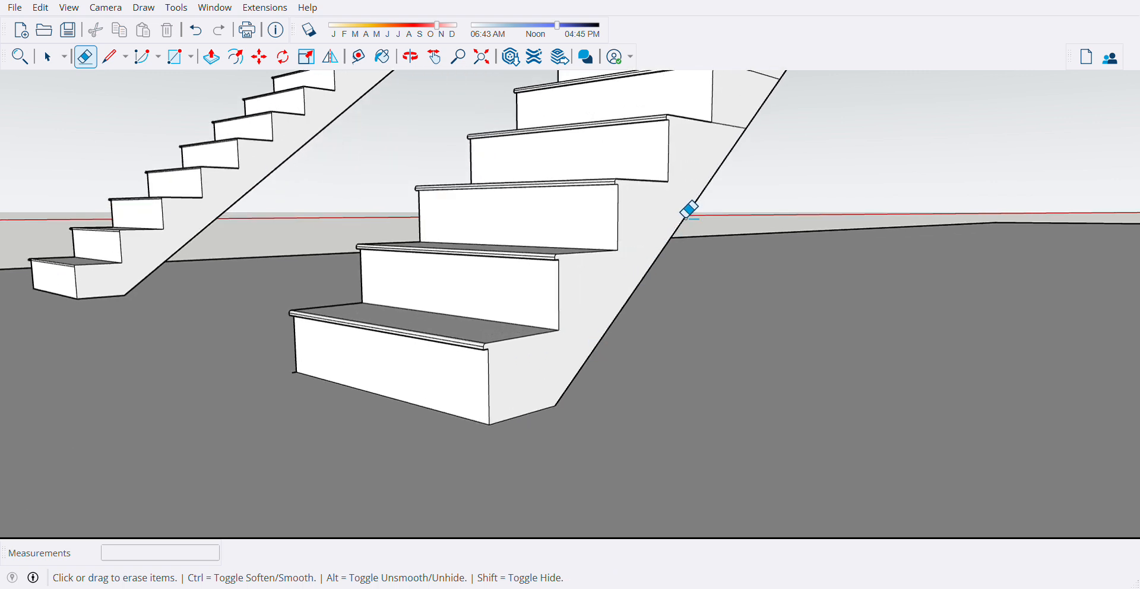
{"action": "scroll", "coordinate": [742, 141], "scroll_direction": "down", "scroll_amount": 8}
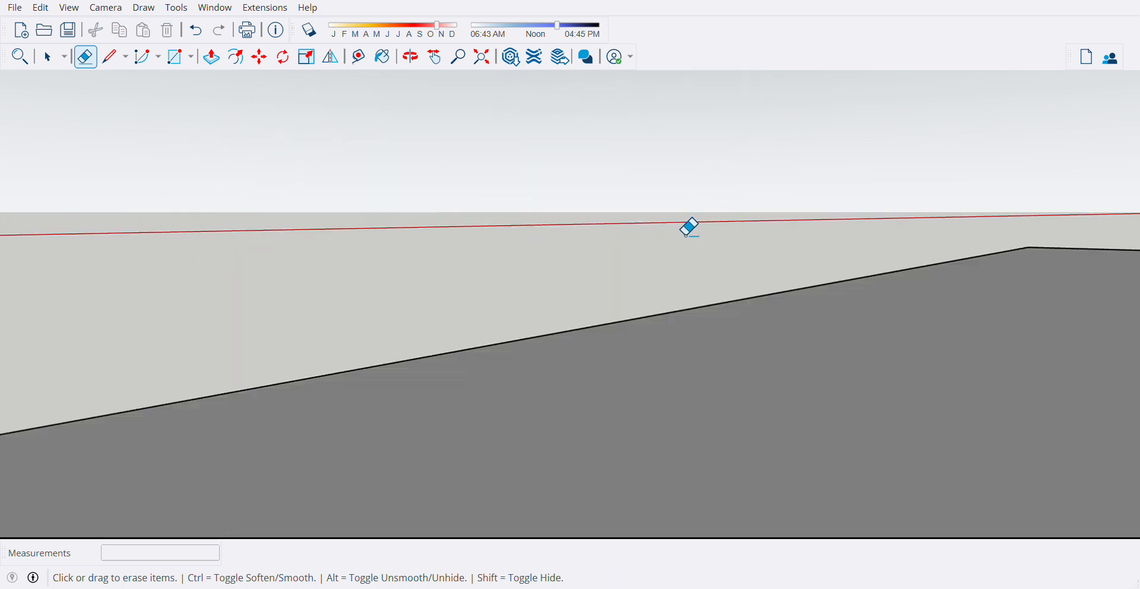
{"action": "scroll", "coordinate": [628, 265], "scroll_direction": "up", "scroll_amount": 10}
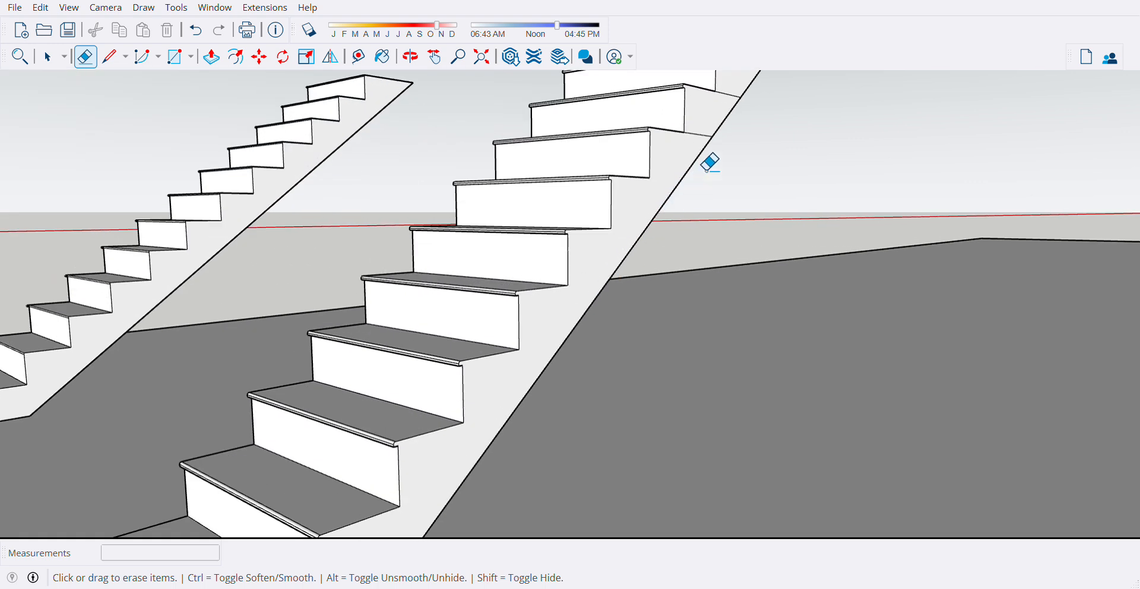
{"action": "scroll", "coordinate": [716, 150], "scroll_direction": "up", "scroll_amount": 1}
{"action": "scroll", "coordinate": [716, 149], "scroll_direction": "down", "scroll_amount": 6}
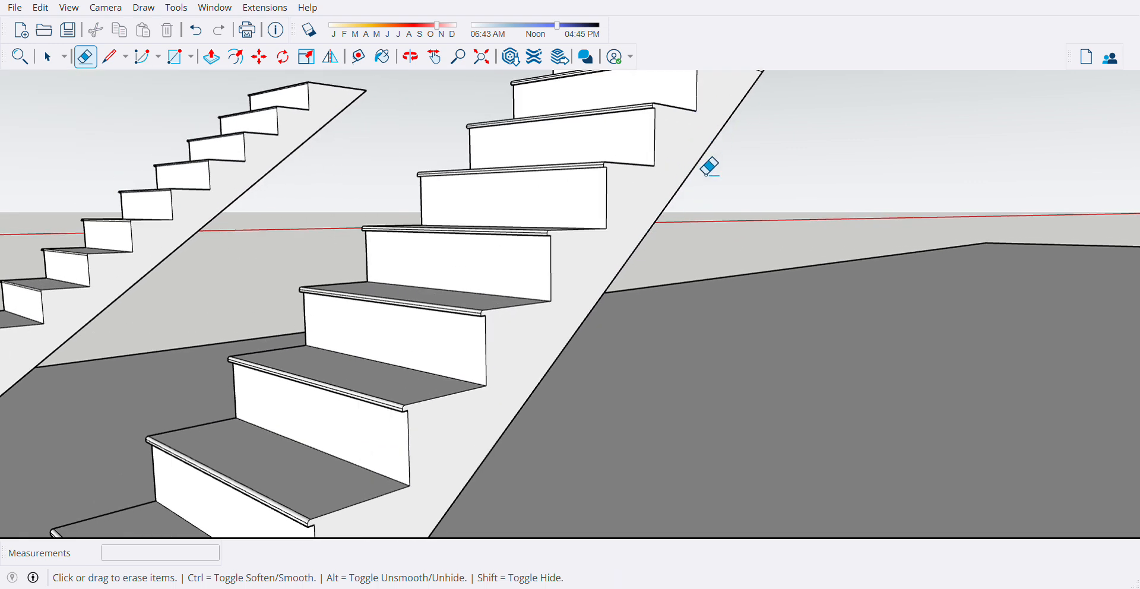
{"action": "scroll", "coordinate": [730, 244], "scroll_direction": "up", "scroll_amount": 8}
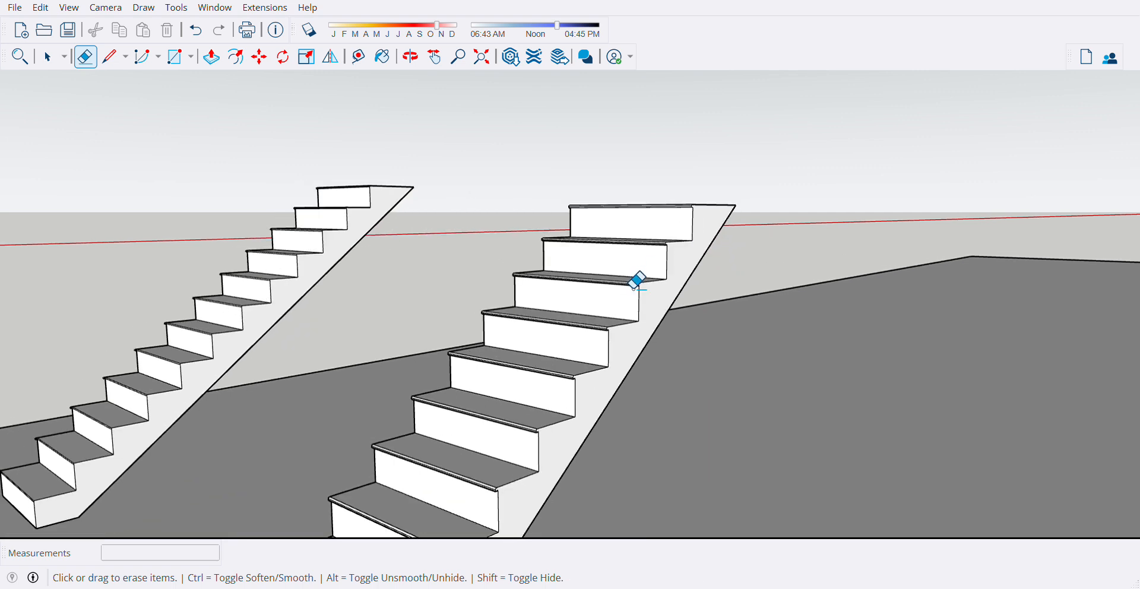
Erase the seam lines between the upper steps on the staircase's opposite side face
{"action": "key", "text": "o"}
{"action": "middle_click_drag", "start_coordinate": [903, 265], "coordinate": [1003, 267]}
{"action": "scroll", "coordinate": [457, 274], "scroll_direction": "up", "scroll_amount": 2}
{"action": "scroll", "coordinate": [448, 281], "scroll_direction": "down", "scroll_amount": 3}
{"action": "middle_click_drag", "start_coordinate": [473, 285], "coordinate": [577, 276]}
{"action": "scroll", "coordinate": [453, 267], "scroll_direction": "up", "scroll_amount": 4}
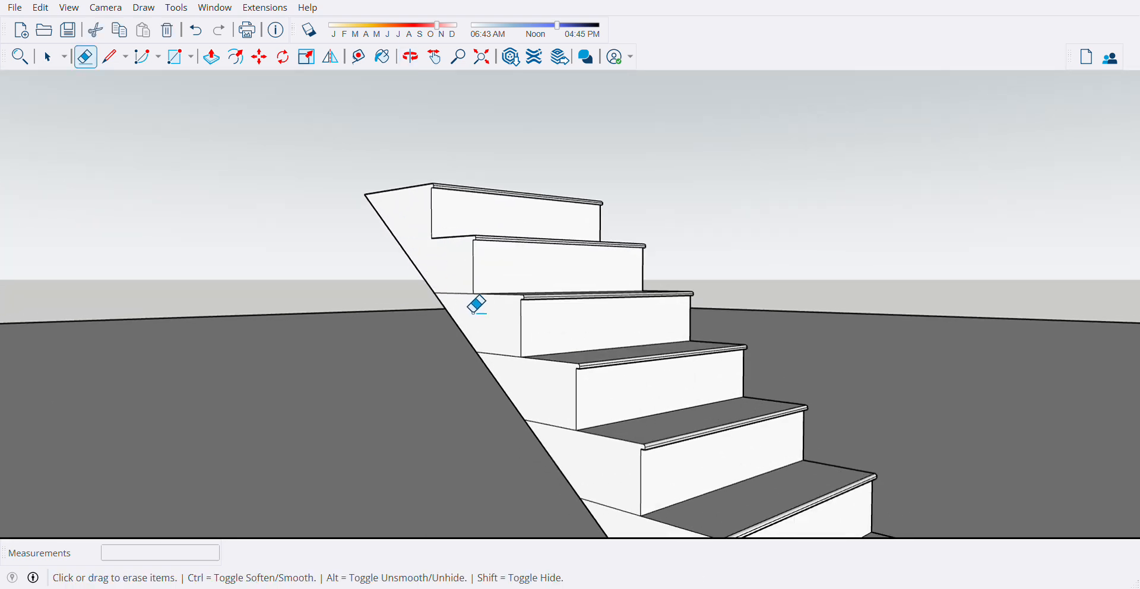
{"action": "left_click_drag", "start_coordinate": [468, 322], "coordinate": [515, 387]}
{"action": "left_click_drag", "start_coordinate": [555, 418], "coordinate": [566, 455]}
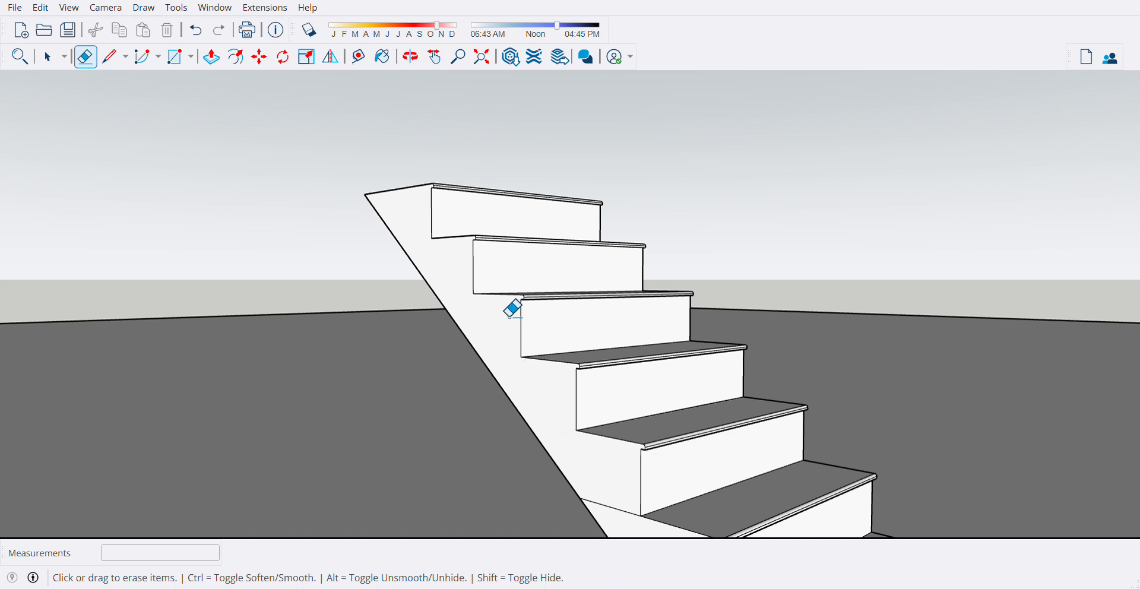
Erase the remaining seam lines between the lower steps on the opposite side face
{"action": "scroll", "coordinate": [461, 204], "scroll_direction": "down", "scroll_amount": 2}
{"action": "scroll", "coordinate": [605, 471], "scroll_direction": "up", "scroll_amount": 2}
{"action": "scroll", "coordinate": [519, 333], "scroll_direction": "down", "scroll_amount": 3}
{"action": "scroll", "coordinate": [566, 394], "scroll_direction": "up", "scroll_amount": 3}
{"action": "scroll", "coordinate": [521, 302], "scroll_direction": "down", "scroll_amount": 3}
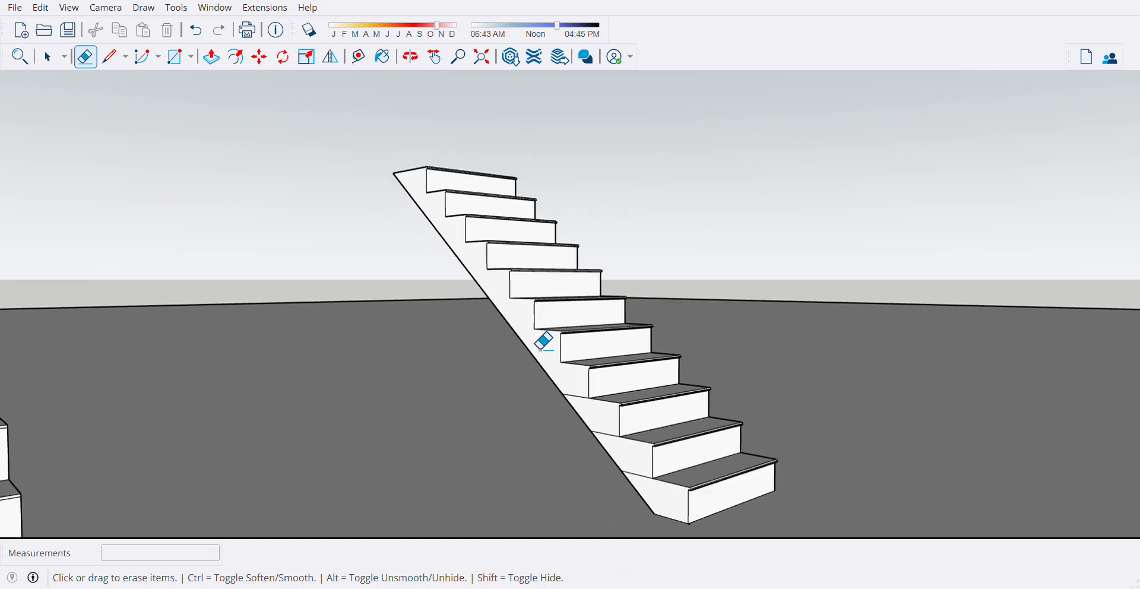
{"action": "scroll", "coordinate": [570, 386], "scroll_direction": "up", "scroll_amount": 4}
{"action": "mouse_move", "coordinate": [567, 375]}
{"action": "left_mouse_down"}
{"action": "mouse_move", "coordinate": [616, 415]}
{"action": "mouse_move", "coordinate": [683, 504]}
{"action": "left_mouse_up"}
Select the whole cleaned-up staircase and combine its geometry into a single grouped object
{"action": "scroll", "coordinate": [643, 423], "scroll_direction": "down", "scroll_amount": 4}
{"action": "scroll", "coordinate": [679, 467], "scroll_direction": "up", "scroll_amount": 1}
{"action": "scroll", "coordinate": [613, 433], "scroll_direction": "down", "scroll_amount": 1}
{"action": "middle_click_drag", "start_coordinate": [613, 433], "coordinate": [605, 461]}
{"action": "scroll", "coordinate": [605, 461], "scroll_direction": "down", "scroll_amount": 2}
{"action": "key", "text": "space"}
{"action": "left_click_drag", "start_coordinate": [484, 177], "coordinate": [723, 491]}
{"action": "left_click", "coordinate": [728, 158]}
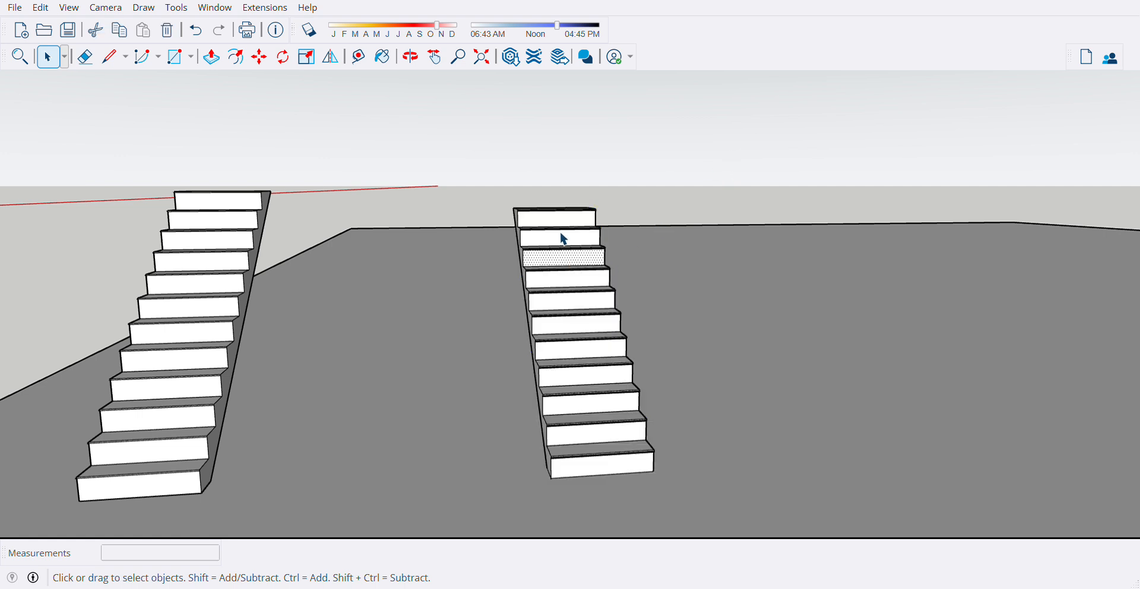
{"action": "left_click", "coordinate": [615, 374]}
{"action": "left_click_drag", "start_coordinate": [475, 145], "coordinate": [697, 524]}
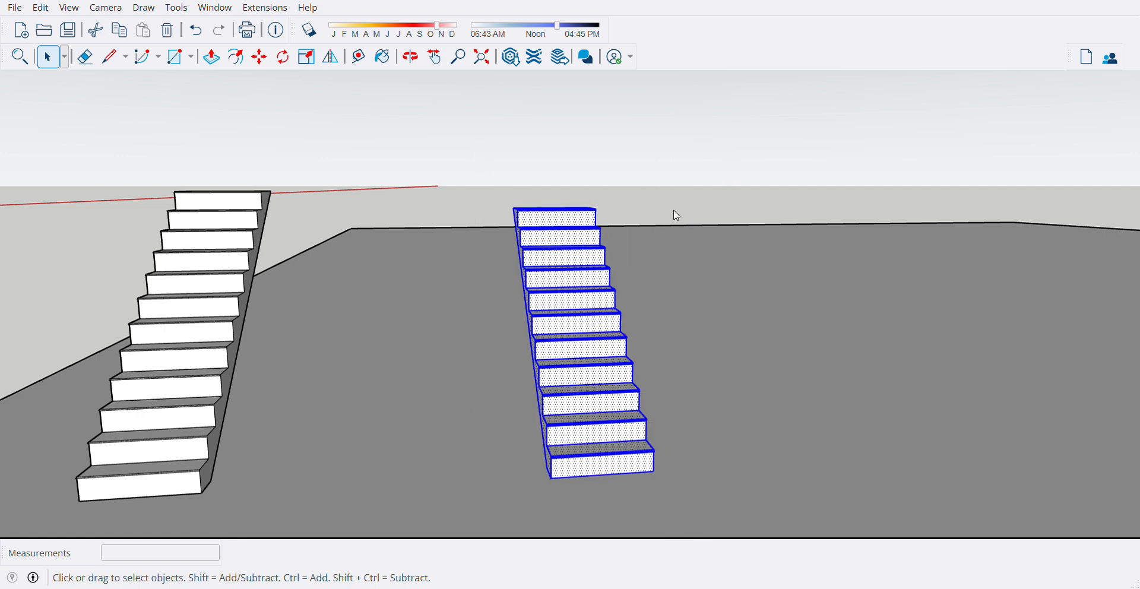
{"action": "scroll", "coordinate": [679, 356], "scroll_direction": "down", "scroll_amount": 3}
{"action": "middle_click_drag", "start_coordinate": [679, 356], "coordinate": [683, 318]}
Move the grouped staircase sideways, slightly farther from the first staircase
{"action": "key", "text": "m"}
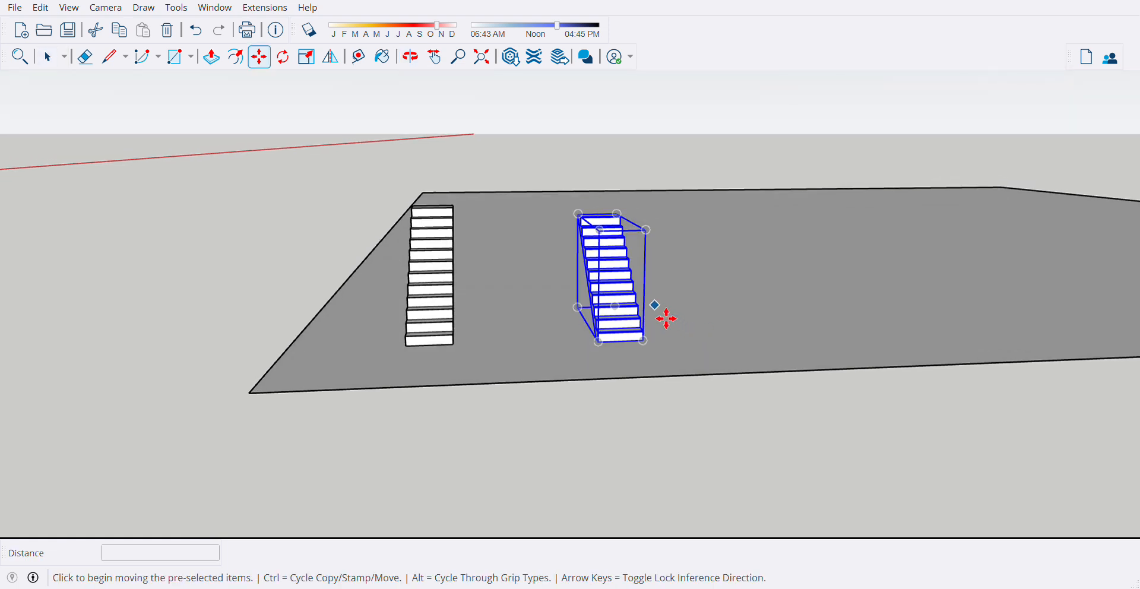
{"action": "left_click", "coordinate": [654, 306]}
{"action": "left_click", "coordinate": [700, 308]}
{"action": "mouse_move", "coordinate": [789, 307]}
{"action": "middle_mouse_down"}
{"action": "mouse_move", "coordinate": [674, 348]}
{"action": "mouse_move", "coordinate": [692, 271]}
{"action": "mouse_move", "coordinate": [707, 290]}
{"action": "mouse_move", "coordinate": [781, 295]}
{"action": "middle_mouse_up"}
{"action": "scroll", "coordinate": [694, 282], "scroll_direction": "up", "scroll_amount": 3}
{"action": "scroll", "coordinate": [667, 275], "scroll_direction": "down", "scroll_amount": 5}
{"action": "key", "text": "space"}
{"action": "scroll", "coordinate": [676, 240], "scroll_direction": "up", "scroll_amount": 1}
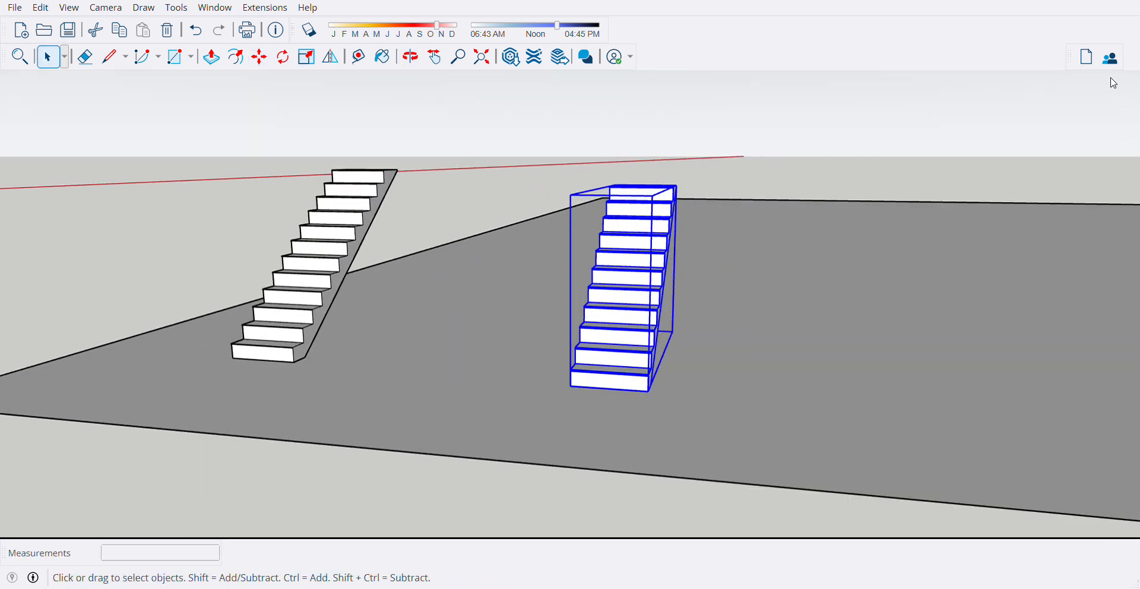
Draw a 200 mm vertical line beside the staircase and a horizontal line along the red axis from its upper end
{"action": "middle_click_drag", "start_coordinate": [818, 271], "coordinate": [673, 307]}
{"action": "scroll", "coordinate": [637, 282], "scroll_direction": "up", "scroll_amount": 4}
{"action": "scroll", "coordinate": [605, 290], "scroll_direction": "down", "scroll_amount": 2}
{"action": "scroll", "coordinate": [474, 295], "scroll_direction": "down", "scroll_amount": 3}
{"action": "middle_click_drag", "start_coordinate": [524, 320], "coordinate": [570, 319]}
{"action": "scroll", "coordinate": [571, 315], "scroll_direction": "up", "scroll_amount": 3}
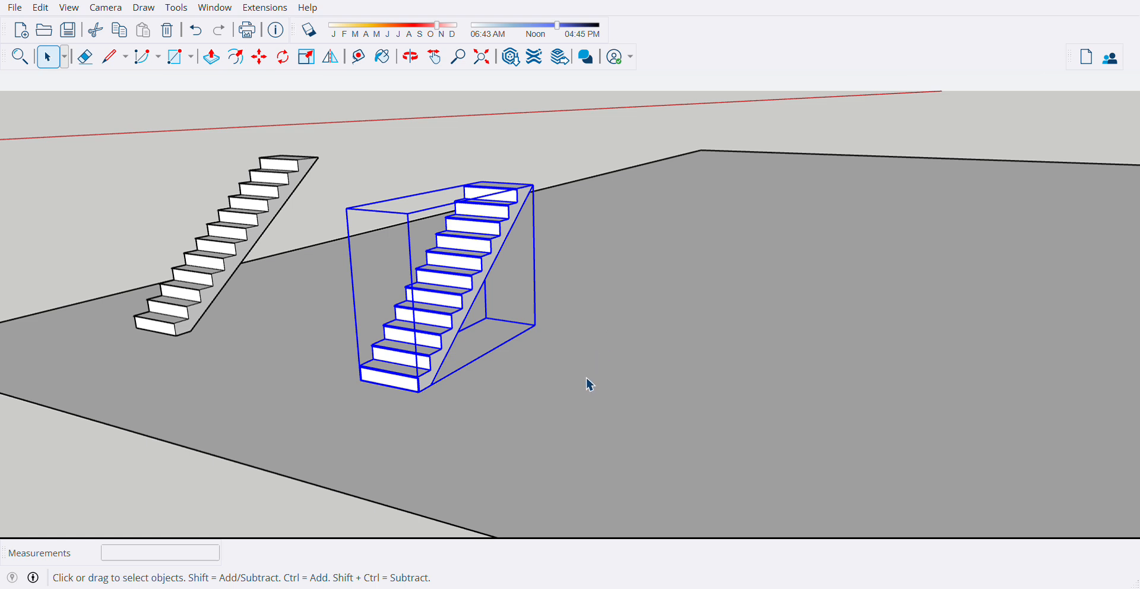
{"action": "key", "text": "l"}
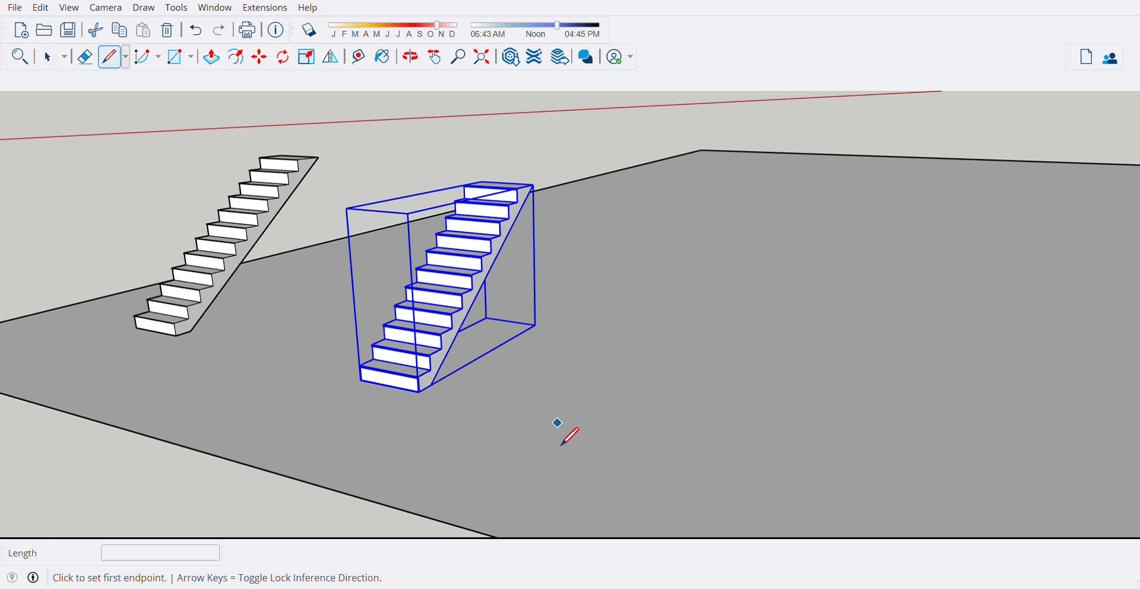
{"action": "left_click", "coordinate": [558, 433]}
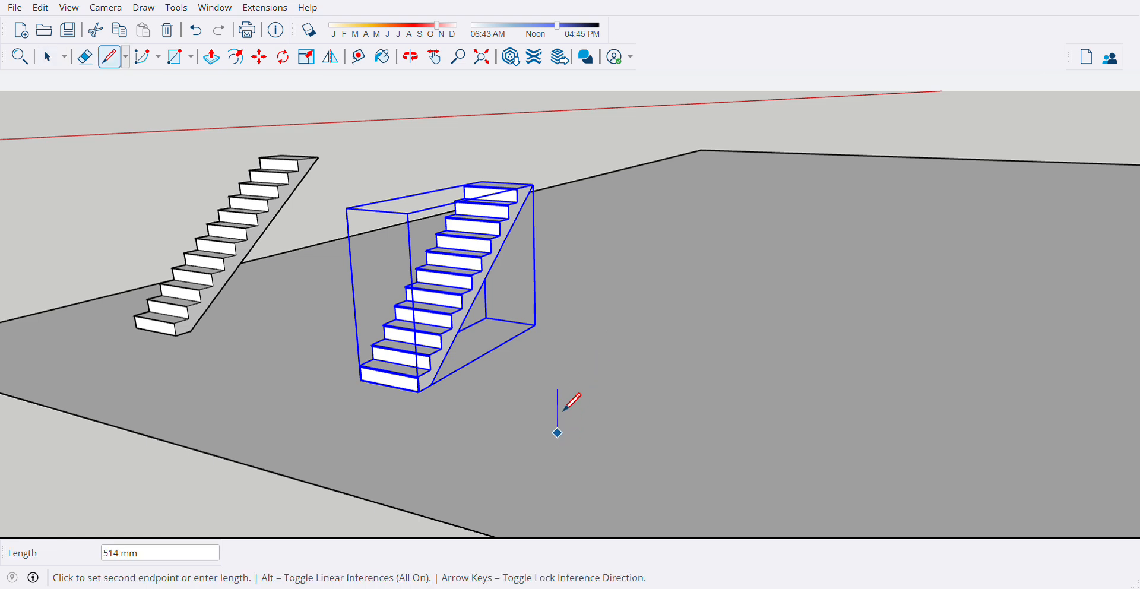
{"action": "type", "text": "200"}
{"action": "key", "text": "Return"}
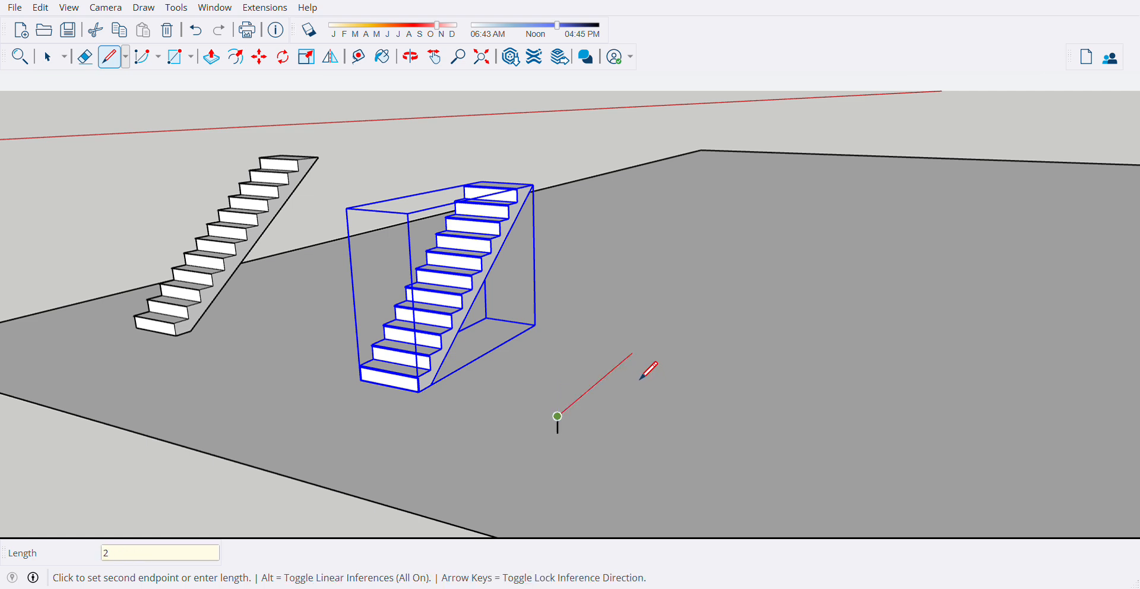
{"action": "key", "text": "Return"}
{"action": "scroll", "coordinate": [584, 437], "scroll_direction": "up", "scroll_amount": 4}
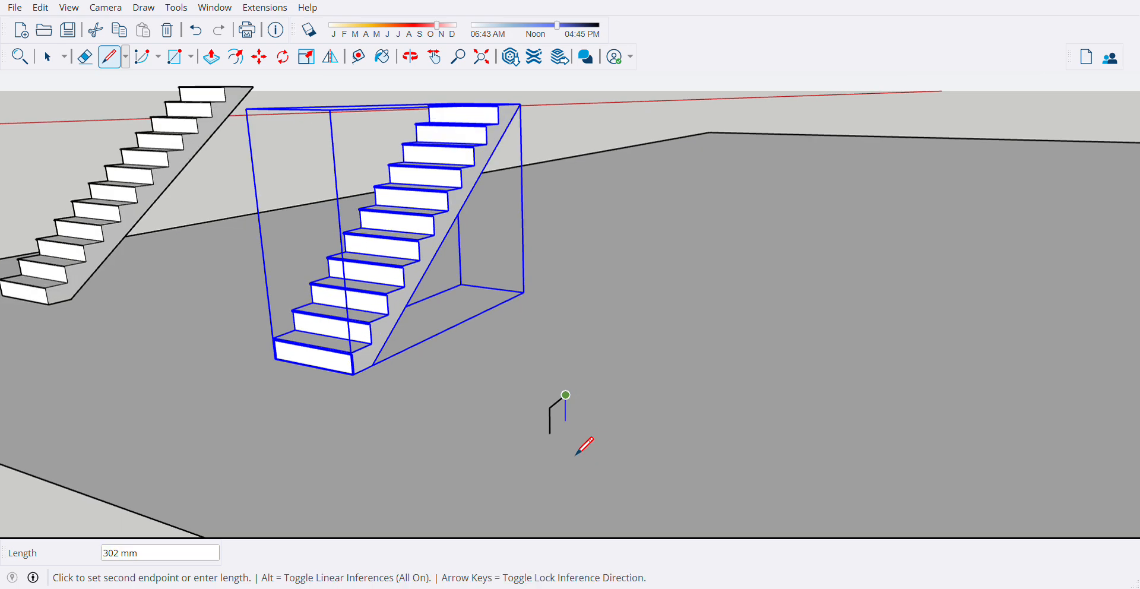
{"action": "key", "text": "Escape"}
Draw an upright rectangle from the vertical line's lower end to the free end of the horizontal line
{"action": "key", "text": "r"}
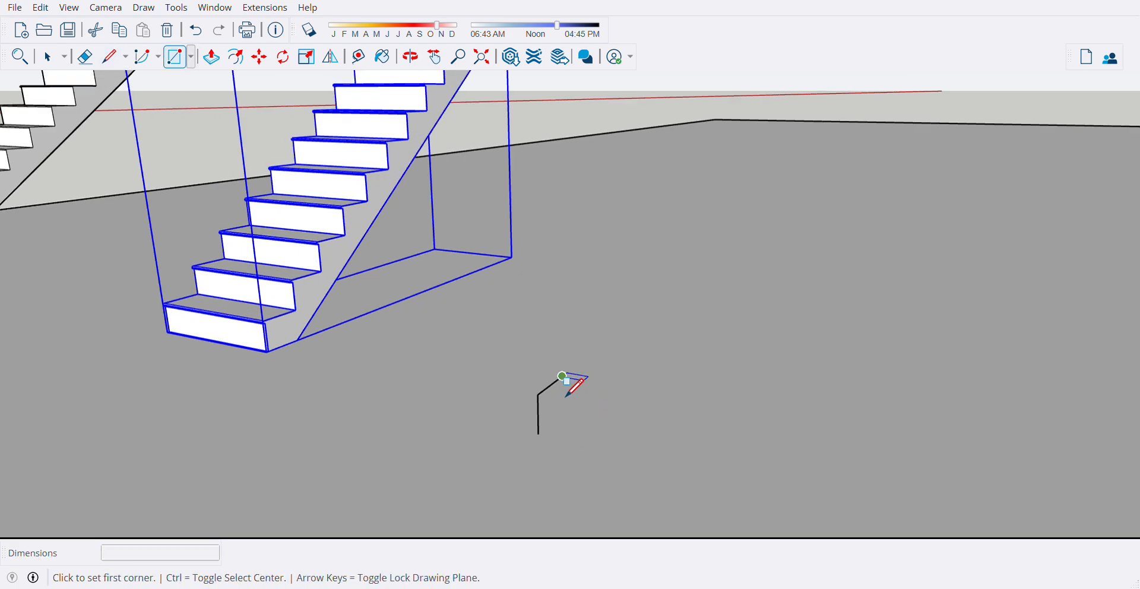
{"action": "left_click", "coordinate": [561, 377]}
{"action": "left_click", "coordinate": [538, 434]}
{"action": "middle_click_drag", "start_coordinate": [546, 448], "coordinate": [427, 469]}
{"action": "scroll", "coordinate": [428, 458], "scroll_direction": "up", "scroll_amount": 4}
{"action": "key", "text": "ctrl"}
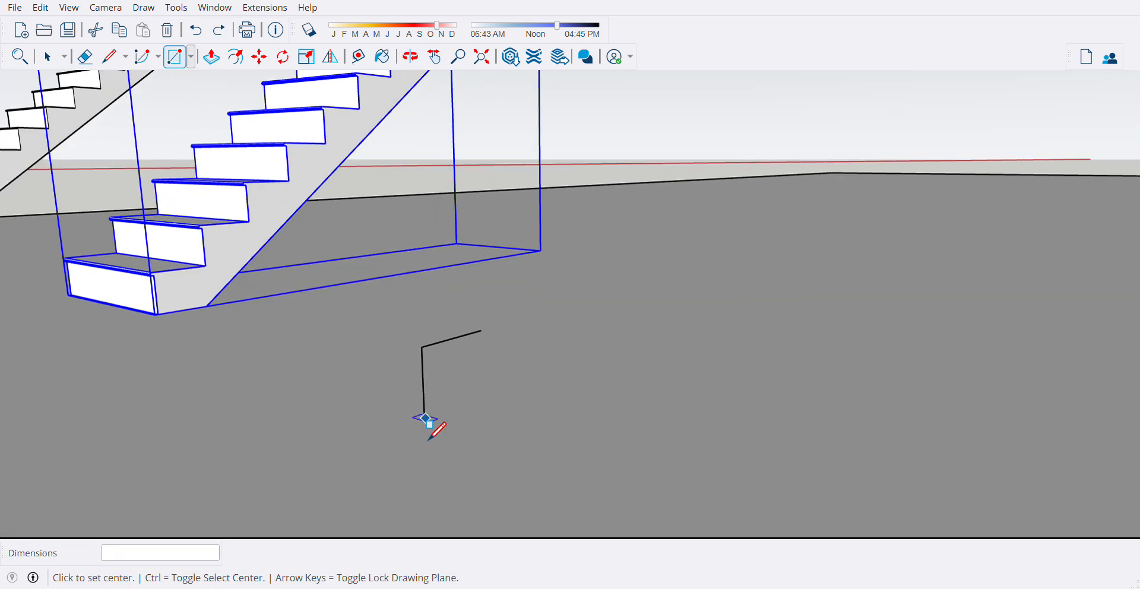
{"action": "key", "text": "ctrl"}
{"action": "left_click", "coordinate": [424, 415]}
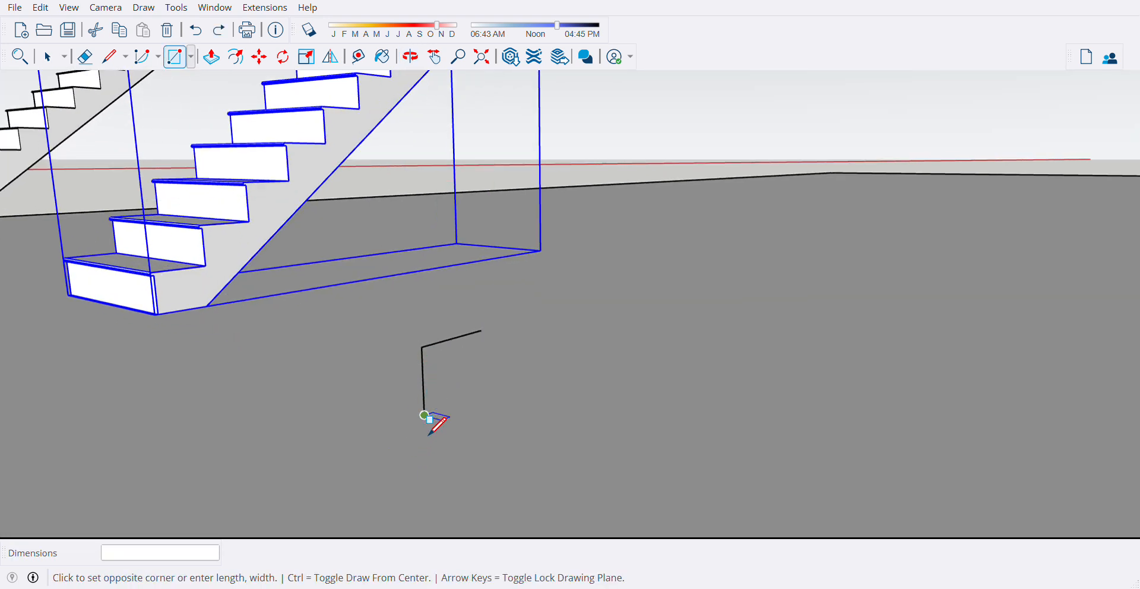
{"action": "left_click", "coordinate": [482, 353]}
Select the rectangle face with its edges and make it a component
{"action": "middle_click_drag", "start_coordinate": [482, 352], "coordinate": [461, 379]}
{"action": "left_click", "coordinate": [467, 376]}
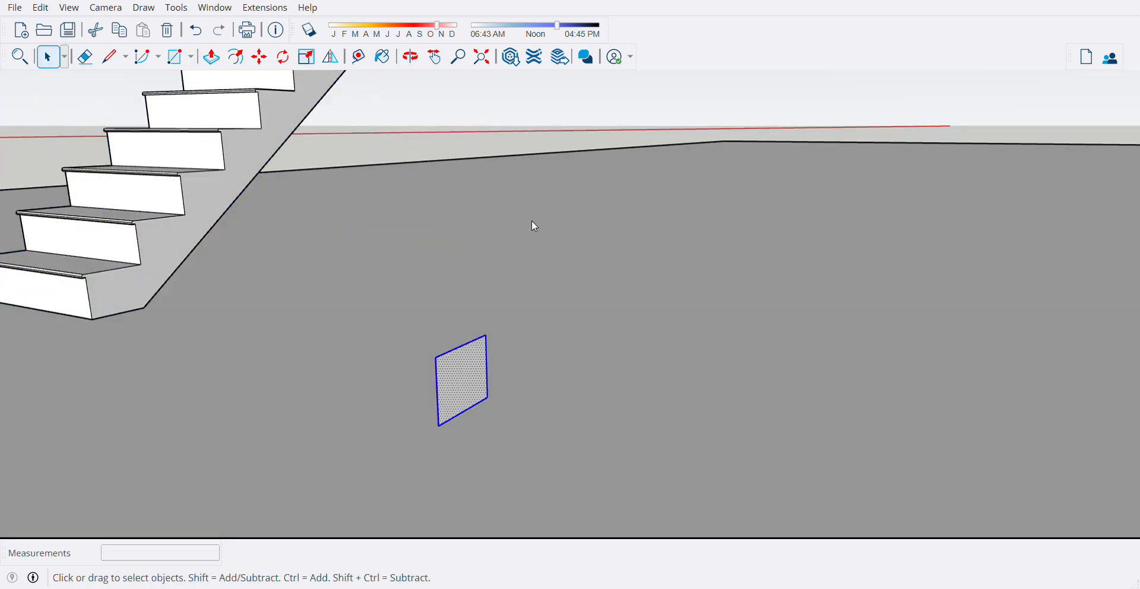
{"action": "key", "text": "g"}
{"action": "left_click", "coordinate": [570, 475]}
{"action": "scroll", "coordinate": [477, 388], "scroll_direction": "down", "scroll_amount": 2}
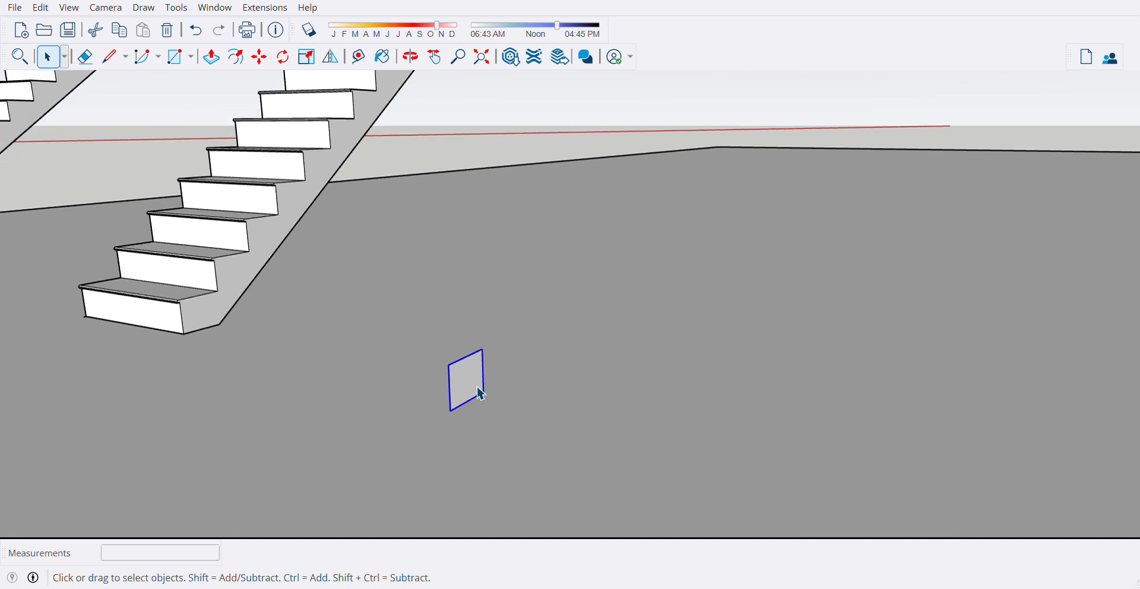
Move the rectangle component along the green axis, farther away from the staircases
{"action": "key", "text": "m"}
{"action": "left_click", "coordinate": [484, 401]}
{"action": "scroll", "coordinate": [730, 423], "scroll_direction": "down", "scroll_amount": 1}
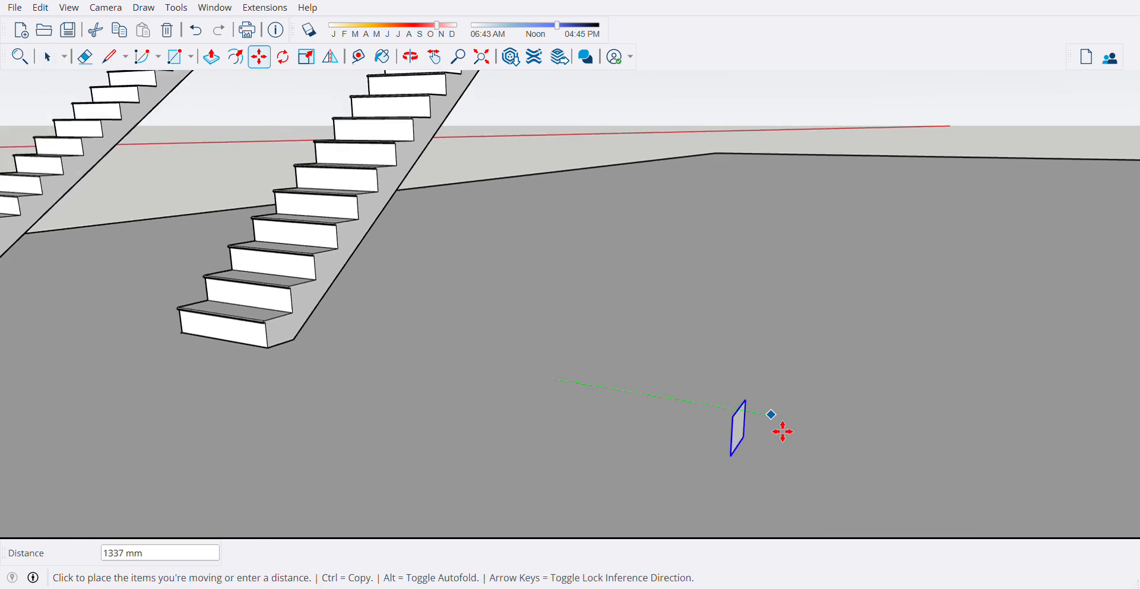
{"action": "key", "text": "space"}
{"action": "scroll", "coordinate": [720, 501], "scroll_direction": "down", "scroll_amount": 2}
{"action": "scroll", "coordinate": [689, 476], "scroll_direction": "up", "scroll_amount": 4}
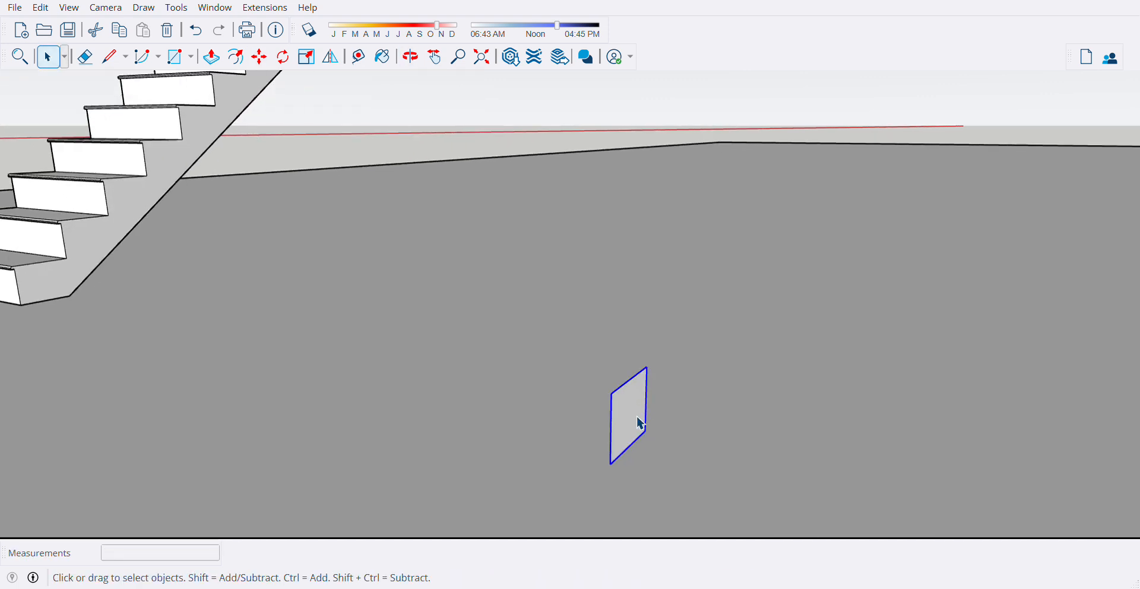
{"action": "middle_click_drag", "start_coordinate": [635, 459], "coordinate": [635, 456]}
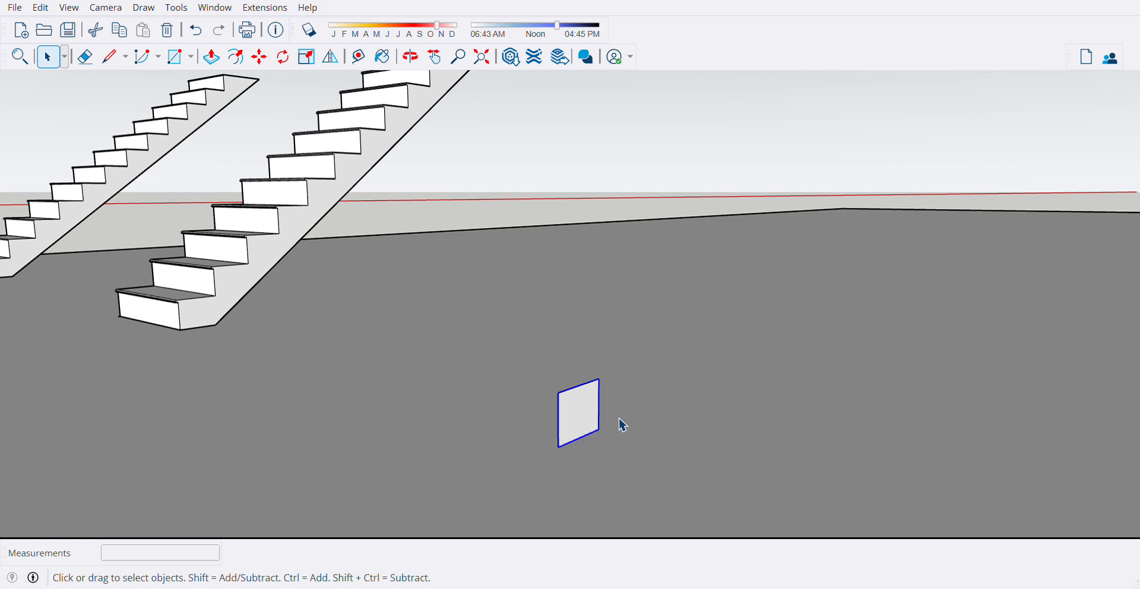
Copy the rectangle component from its lower front corner to its upper rear corner and array it as 10 copies
{"action": "key", "text": "m"}
{"action": "left_click", "coordinate": [569, 459]}
{"action": "key", "text": "ctrl"}
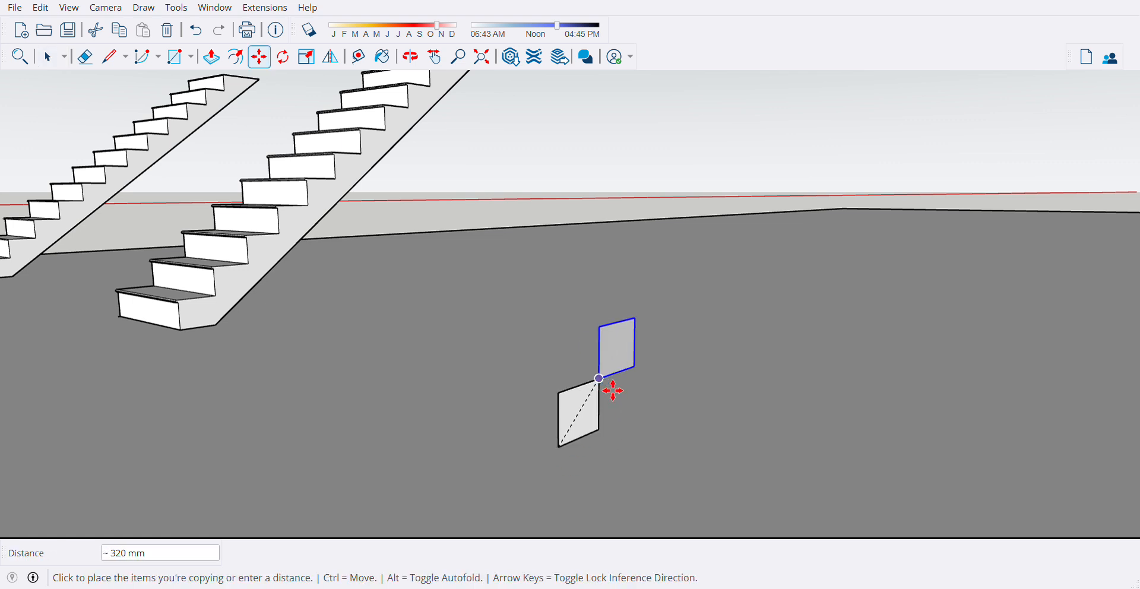
{"action": "left_click", "coordinate": [612, 390]}
{"action": "scroll", "coordinate": [445, 463], "scroll_direction": "down", "scroll_amount": 3}
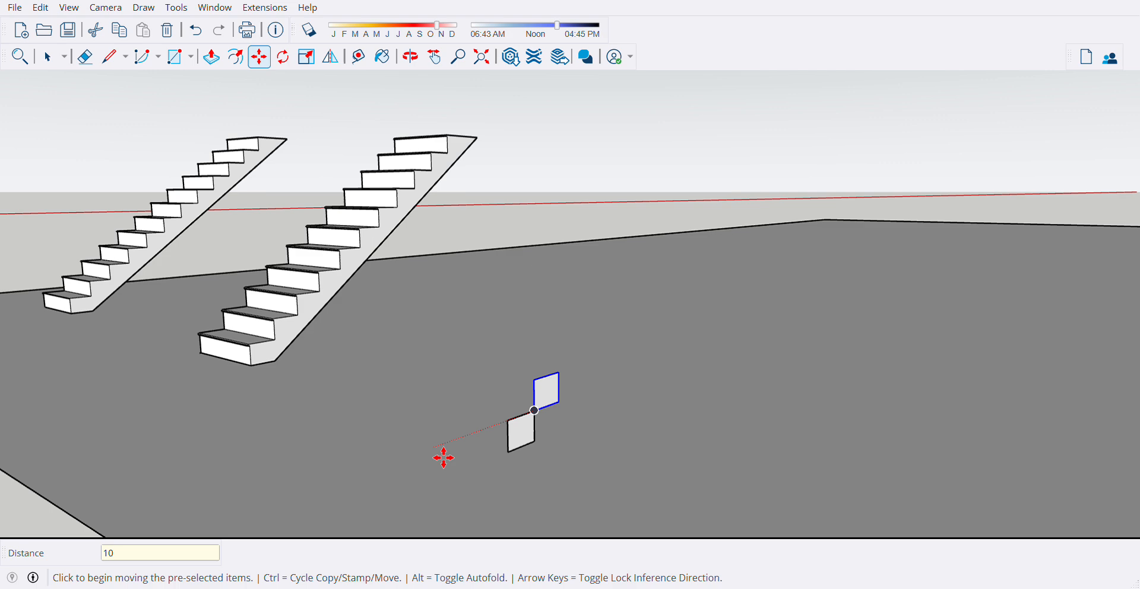
{"action": "key", "text": "Return"}
{"action": "scroll", "coordinate": [333, 479], "scroll_direction": "down", "scroll_amount": 2}
{"action": "middle_click_drag", "start_coordinate": [599, 465], "coordinate": [656, 452]}
Open the lowest rectangle component of the array for editing
{"action": "key", "text": "space"}
{"action": "scroll", "coordinate": [494, 440], "scroll_direction": "up", "scroll_amount": 4}
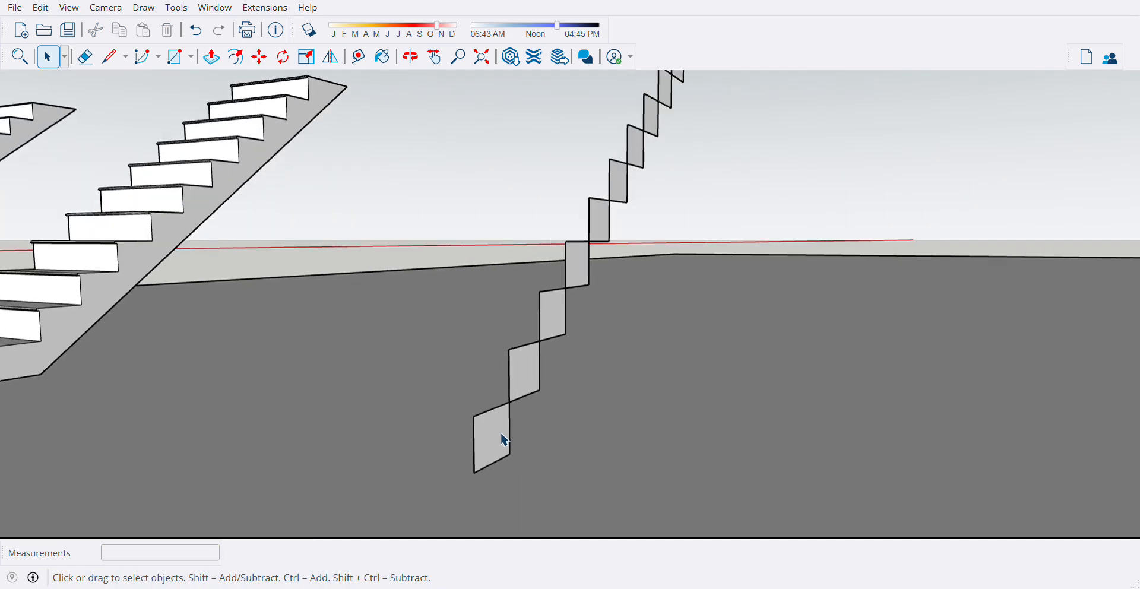
{"action": "middle_click_drag", "start_coordinate": [526, 445], "coordinate": [478, 447]}
{"action": "left_click", "coordinate": [472, 440]}
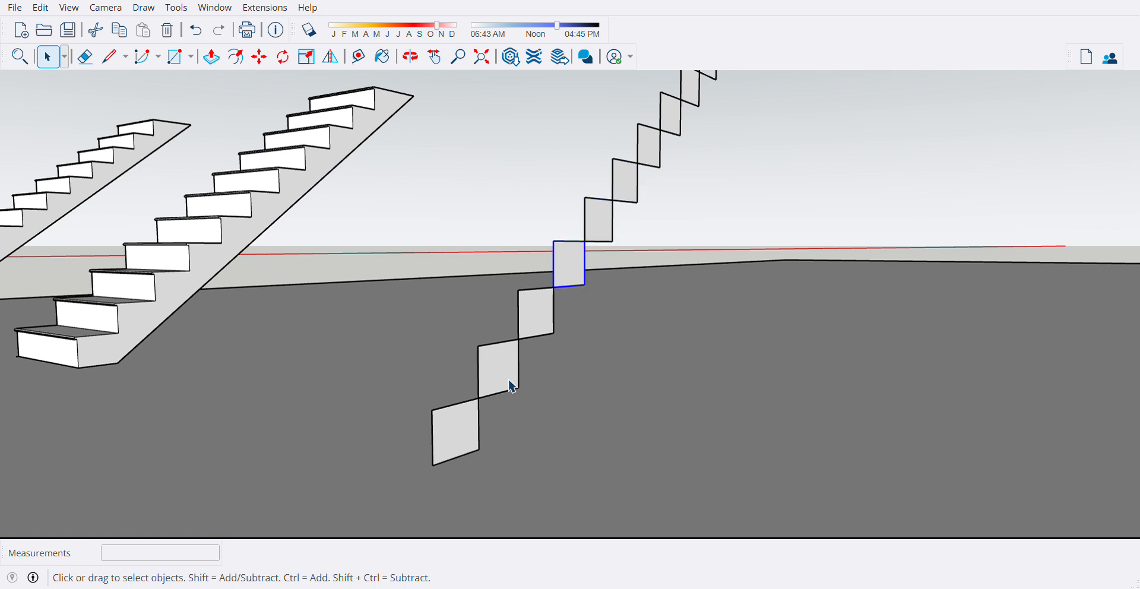
{"action": "left_click", "coordinate": [461, 447]}
{"action": "scroll", "coordinate": [454, 443], "scroll_direction": "up", "scroll_amount": 5}
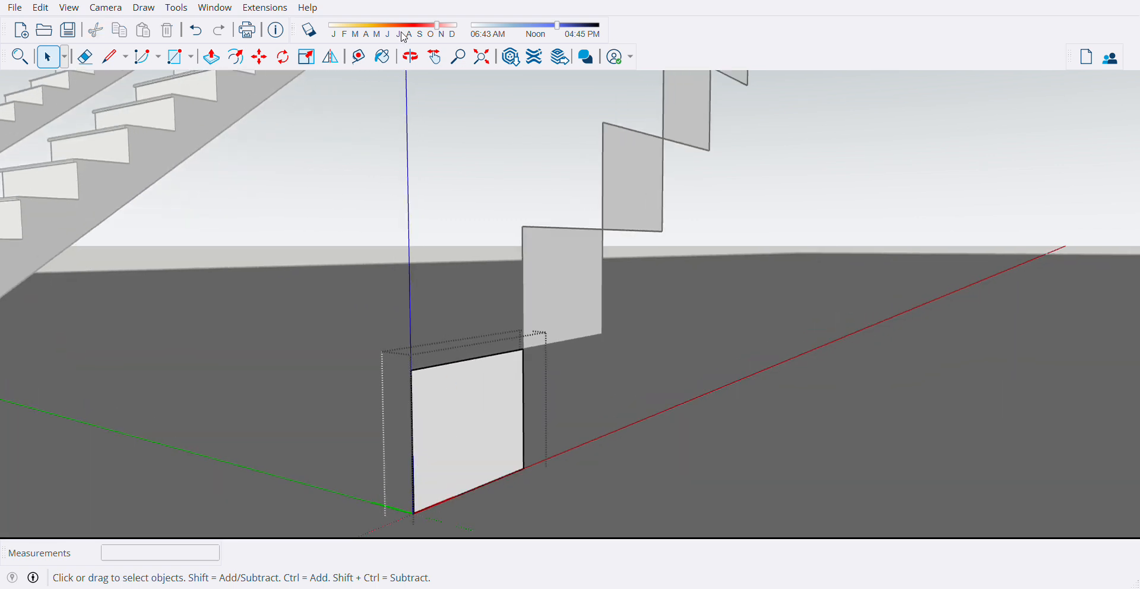
Place a horizontal guide just below the top edge of the rectangle with the Tape Measure tool
{"action": "left_click", "coordinate": [359, 57]}
{"action": "scroll", "coordinate": [425, 415], "scroll_direction": "up", "scroll_amount": 4}
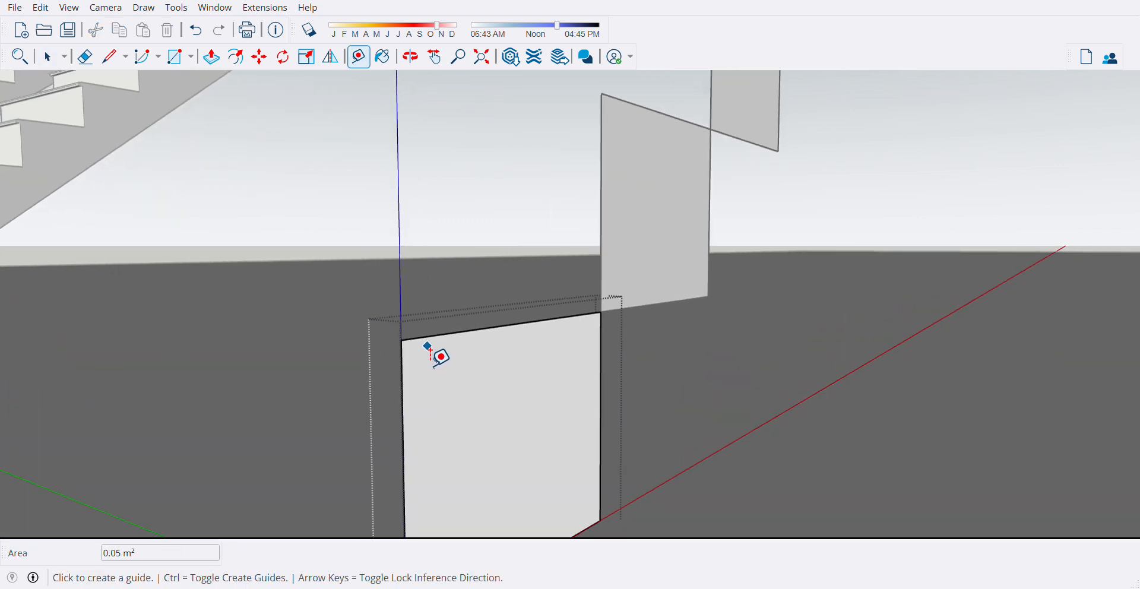
{"action": "left_click", "coordinate": [425, 338]}
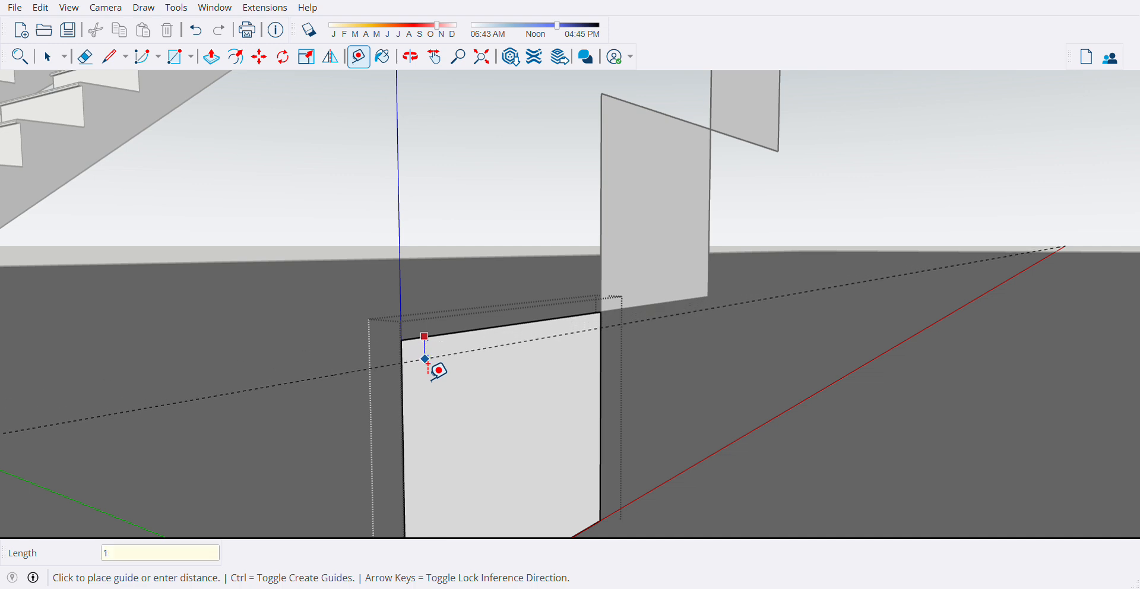
{"action": "left_click", "coordinate": [425, 359]}
Try to place a vertical guide offset inward from the rectangle's front edge
{"action": "left_click", "coordinate": [402, 376]}
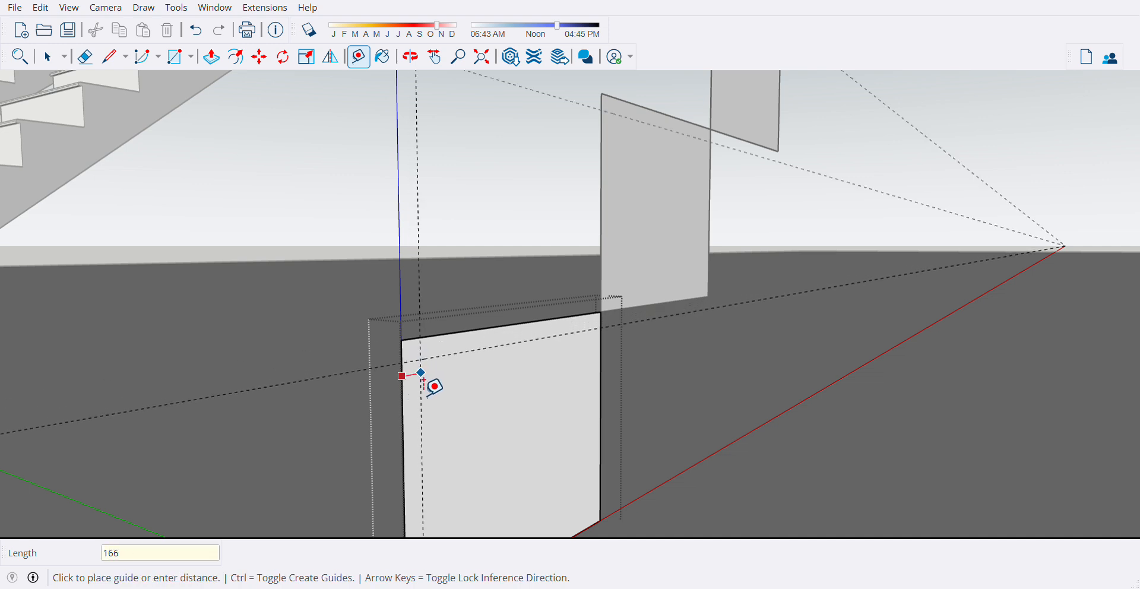
{"action": "key", "text": "Return"}
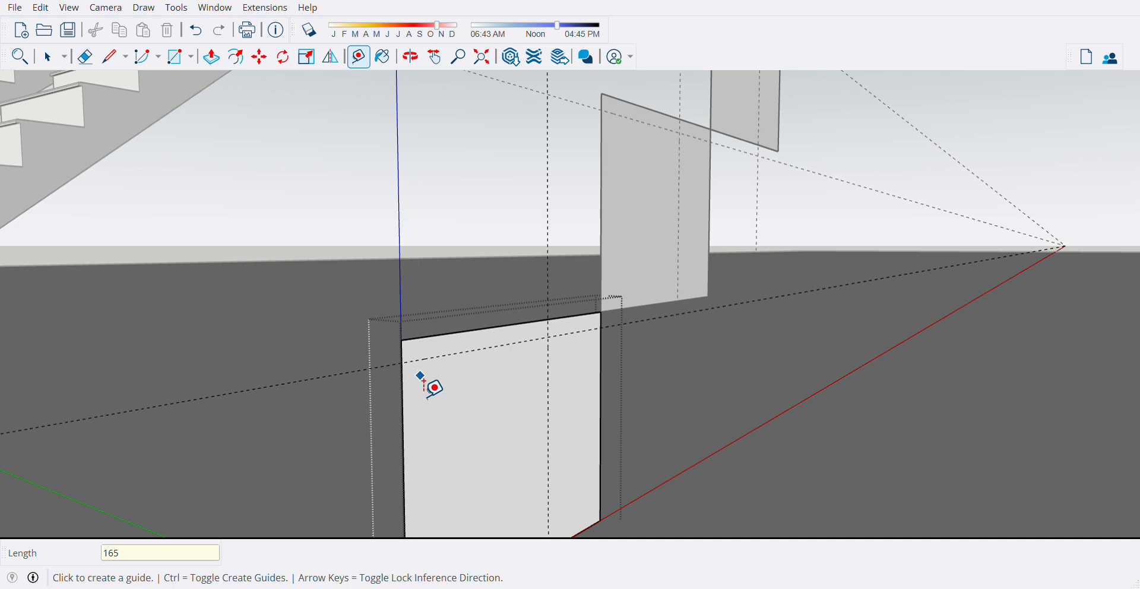
{"action": "key", "text": "ctrl+z"}
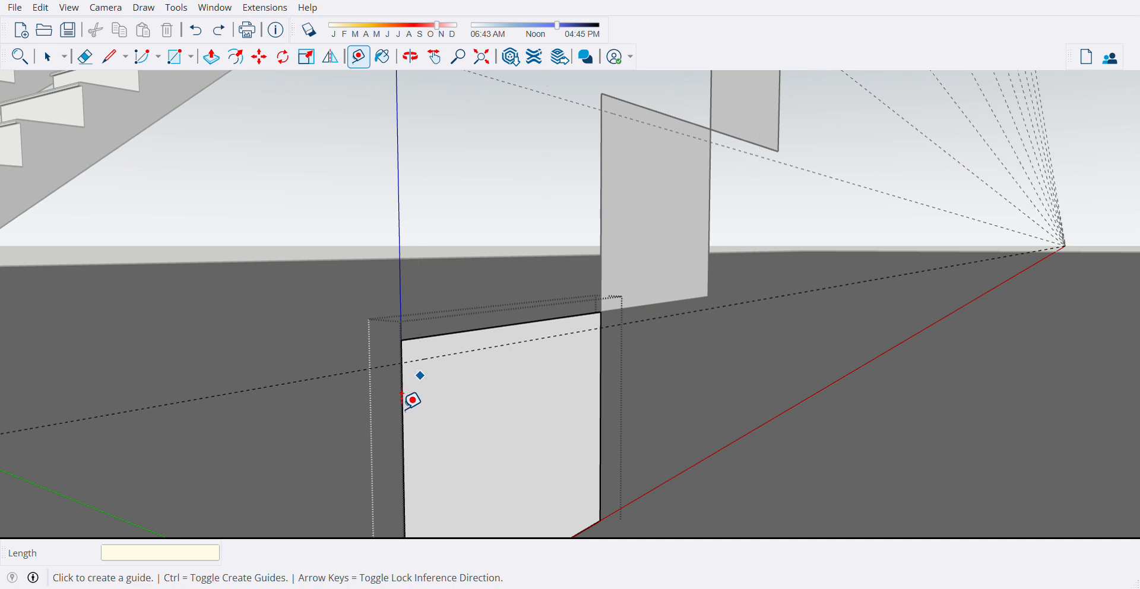
Place a vertical guide slightly inward from the rectangle's front edge with the Tape Measure tool
{"action": "left_click", "coordinate": [402, 384]}
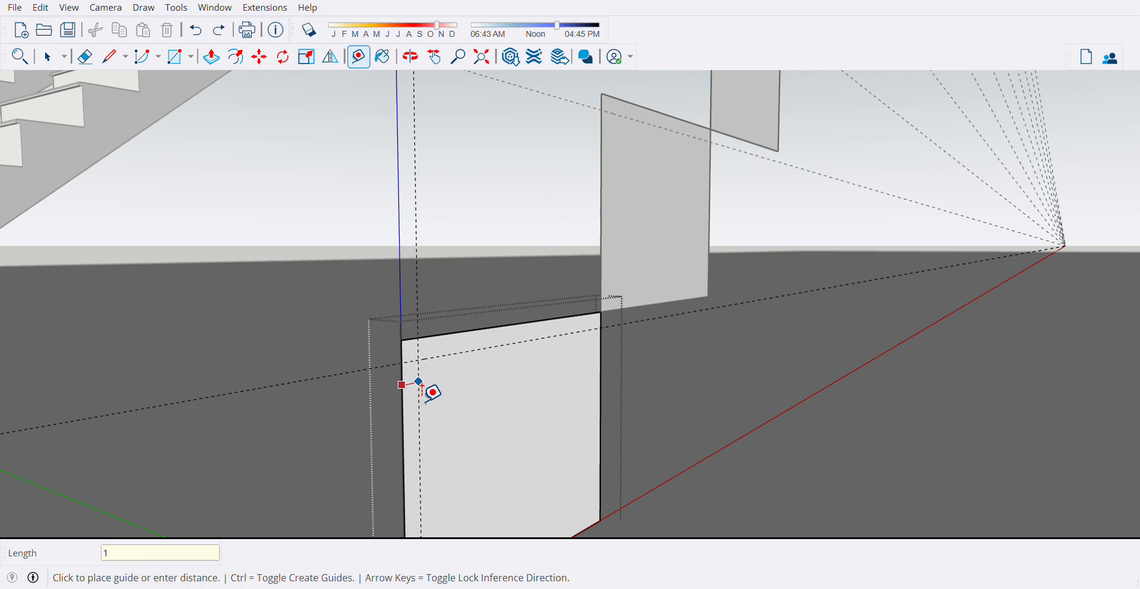
{"action": "key", "text": "Return"}
{"action": "scroll", "coordinate": [422, 380], "scroll_direction": "up", "scroll_amount": 1}
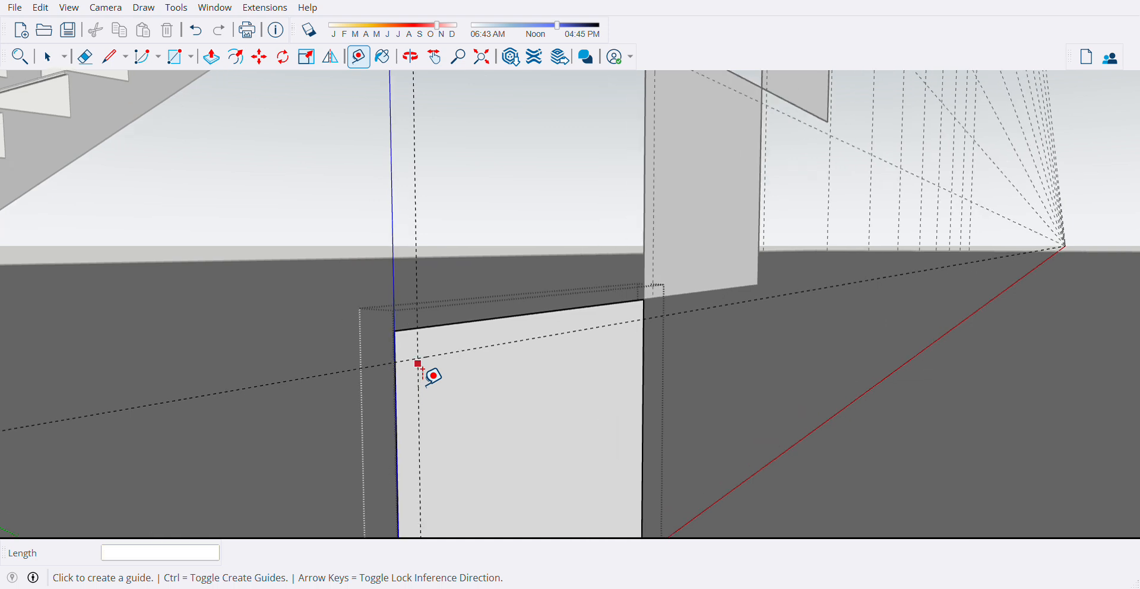
Draw lines along the guides from the rectangle's front edge to their intersection and straight down to the bottom edge
{"action": "key", "text": "l"}
{"action": "left_click", "coordinate": [396, 363]}
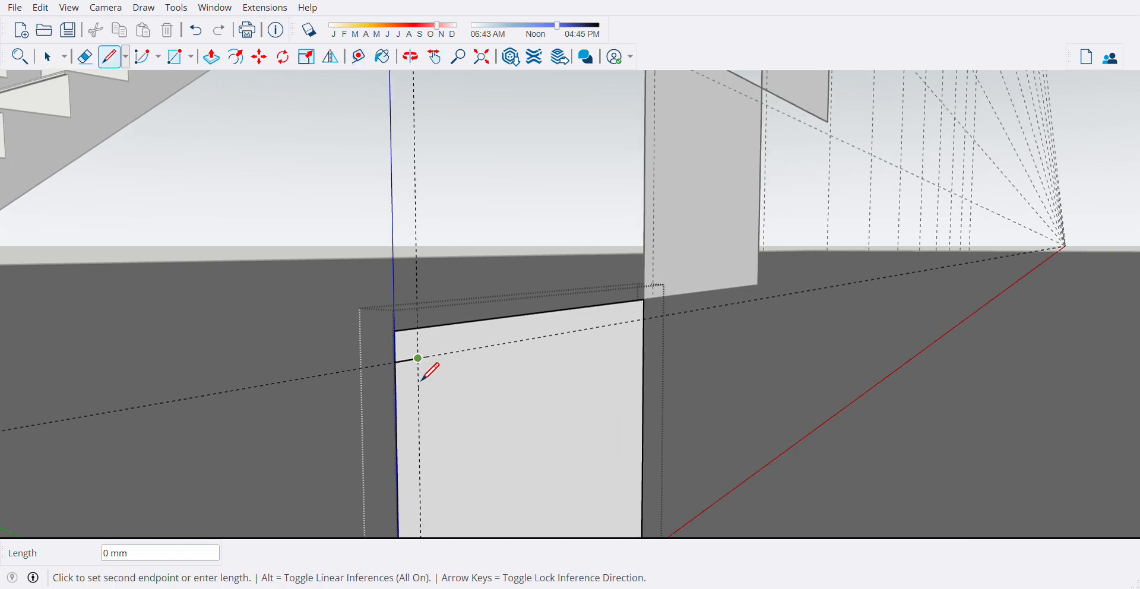
{"action": "scroll", "coordinate": [431, 370], "scroll_direction": "down", "scroll_amount": 3}
{"action": "scroll", "coordinate": [430, 368], "scroll_direction": "up", "scroll_amount": 2}
{"action": "left_click", "coordinate": [422, 393]}
{"action": "key", "text": "space"}
{"action": "scroll", "coordinate": [415, 370], "scroll_direction": "up", "scroll_amount": 3}
{"action": "middle_click_drag", "start_coordinate": [415, 369], "coordinate": [376, 442]}
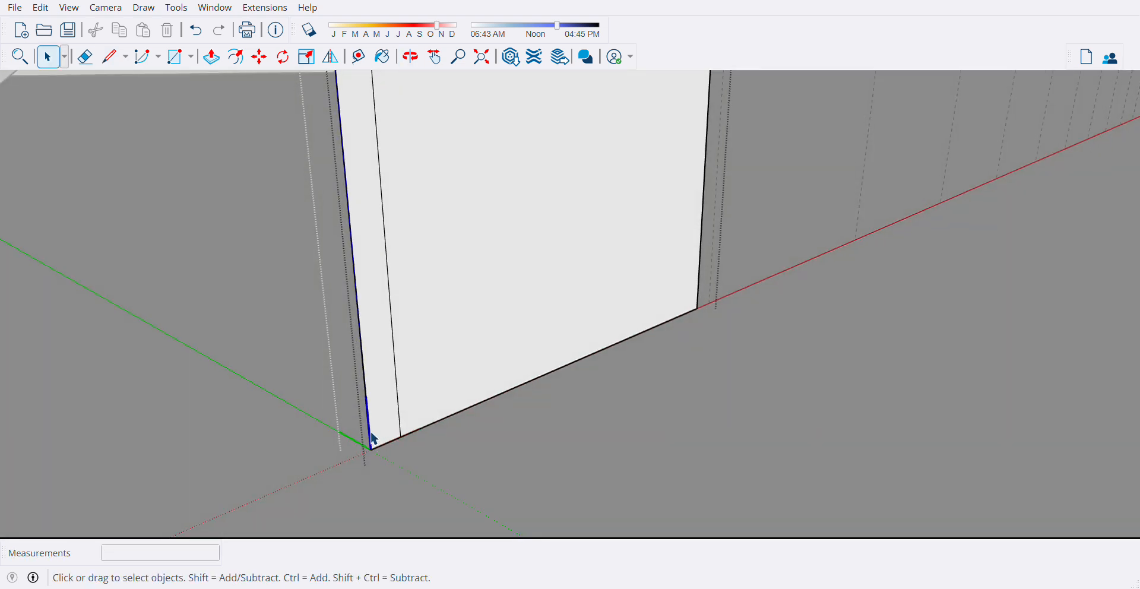
Erase the front edge of the narrow strip below the nosing so the strip is removed from the profile
{"action": "key", "text": "e"}
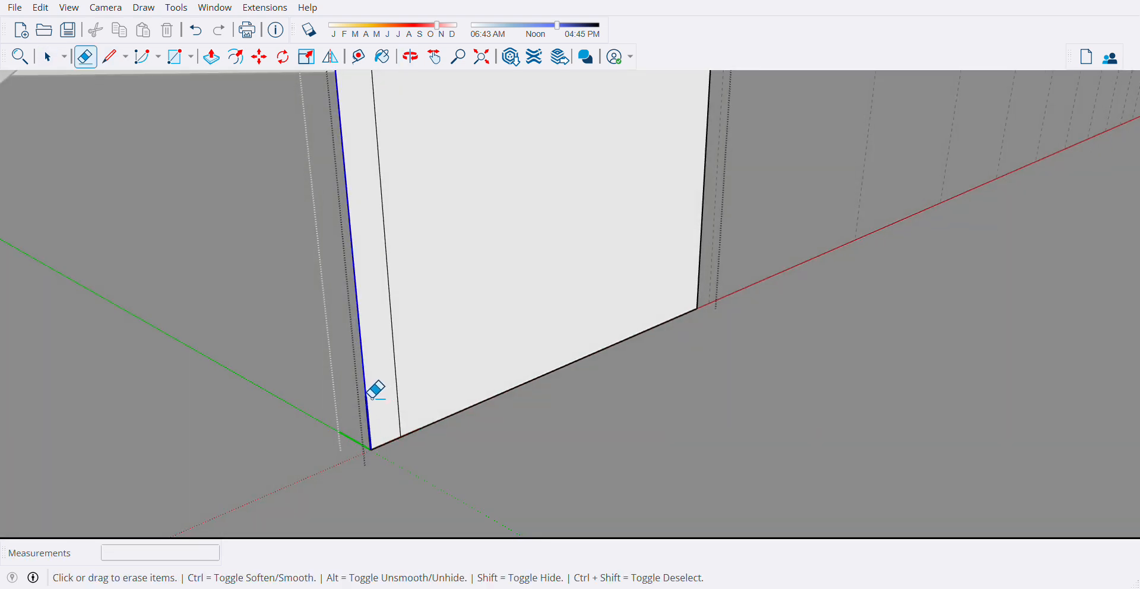
{"action": "left_click", "coordinate": [370, 395]}
{"action": "scroll", "coordinate": [423, 499], "scroll_direction": "down", "scroll_amount": 1}
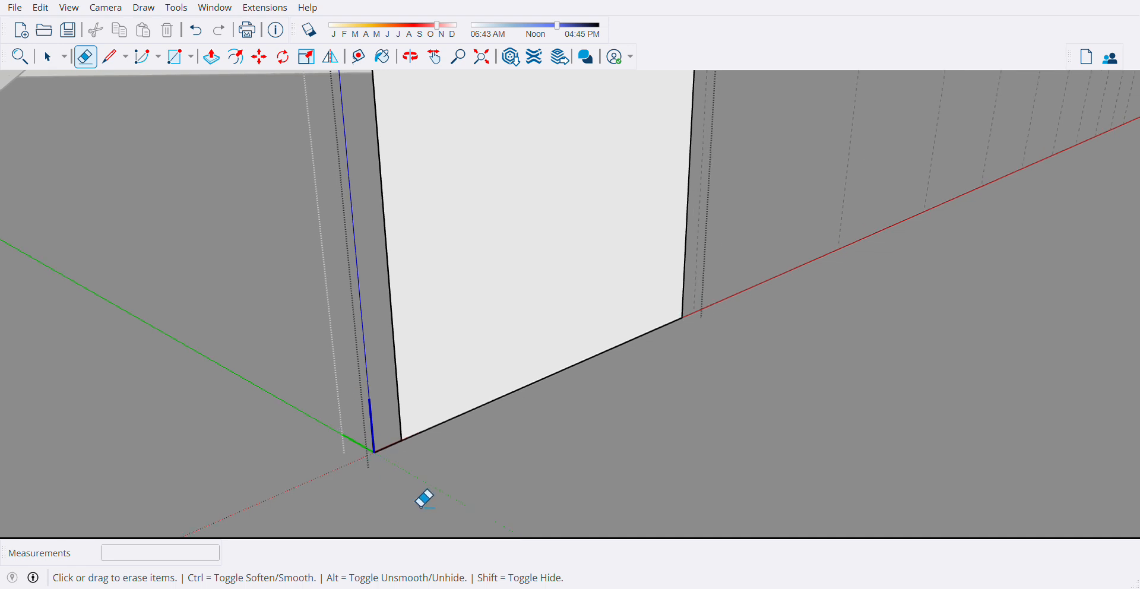
{"action": "scroll", "coordinate": [394, 484], "scroll_direction": "down", "scroll_amount": 3}
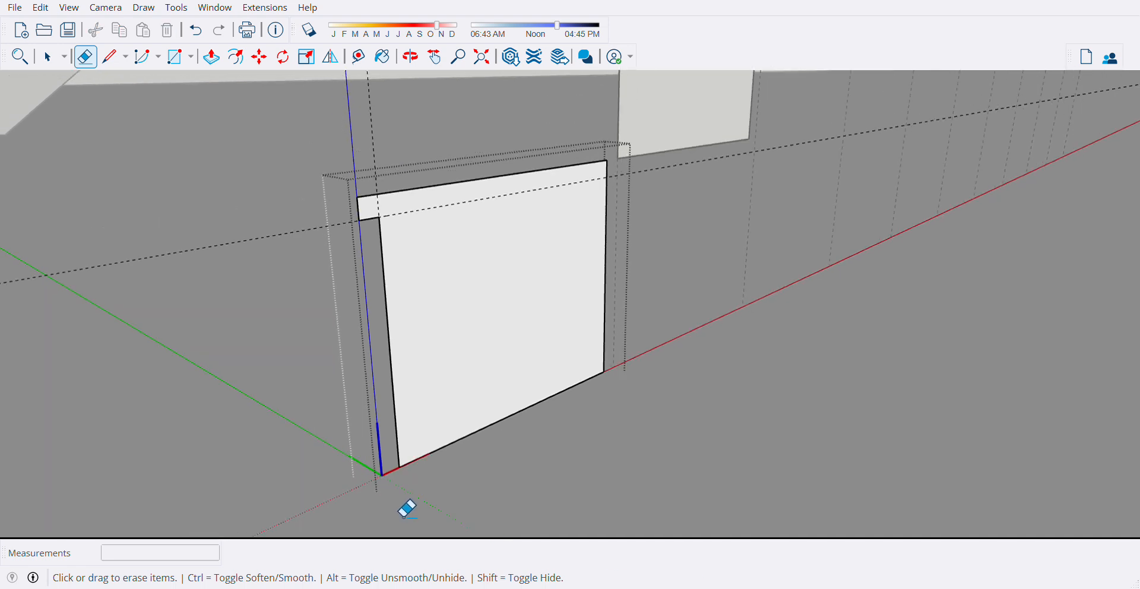
Round the nosing's upper front corner with a tangent arc of about 8 mm radius
{"action": "scroll", "coordinate": [380, 282], "scroll_direction": "up", "scroll_amount": 2}
{"action": "key", "text": "a"}
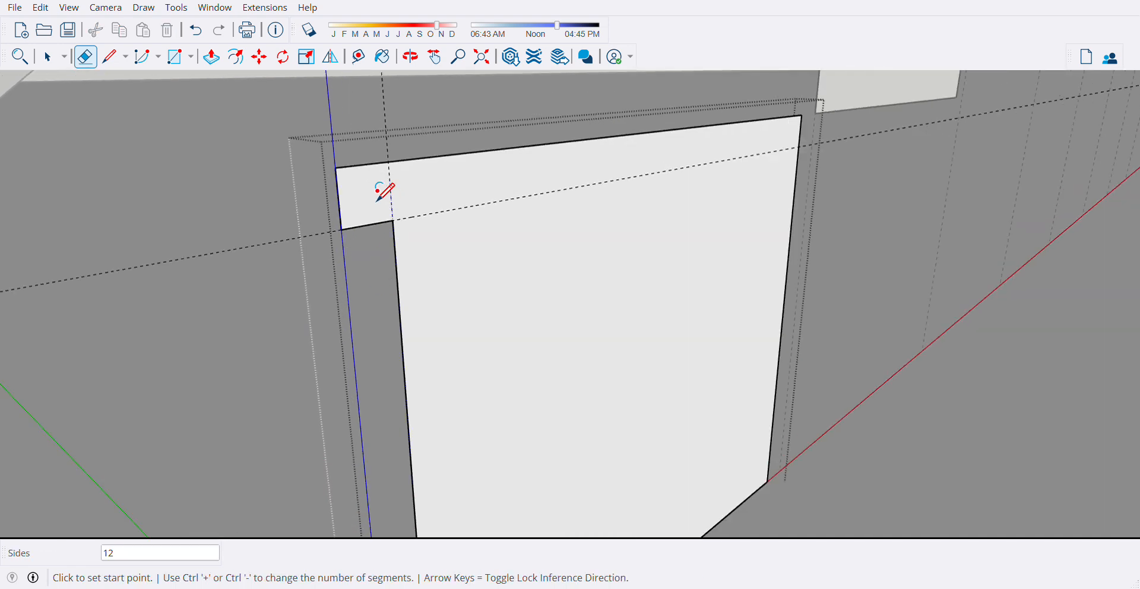
{"action": "left_click", "coordinate": [338, 199]}
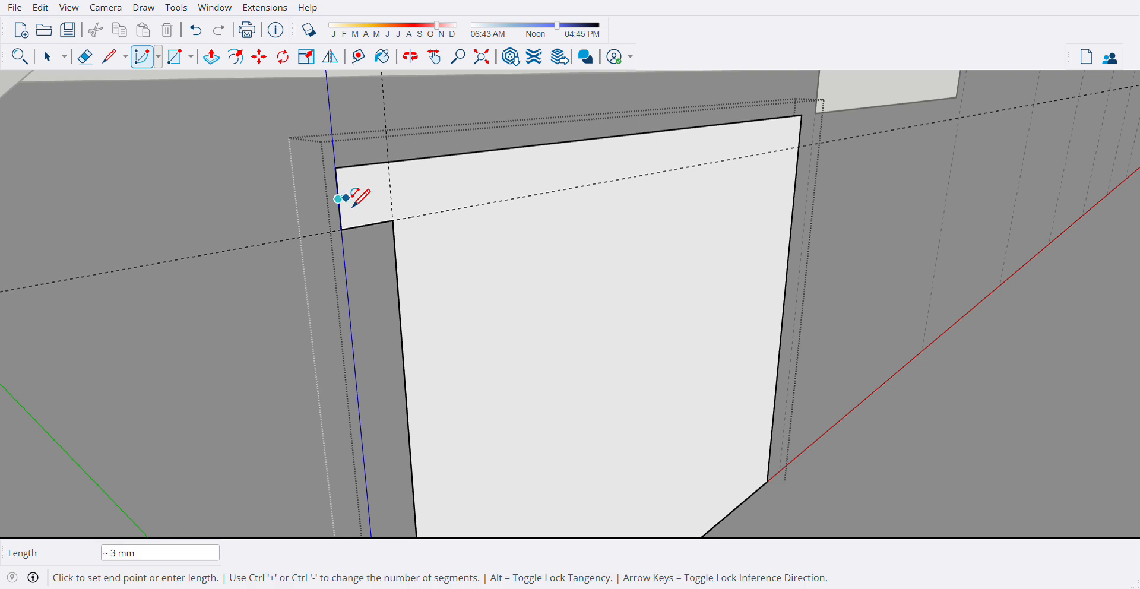
{"action": "scroll", "coordinate": [365, 188], "scroll_direction": "up", "scroll_amount": 3}
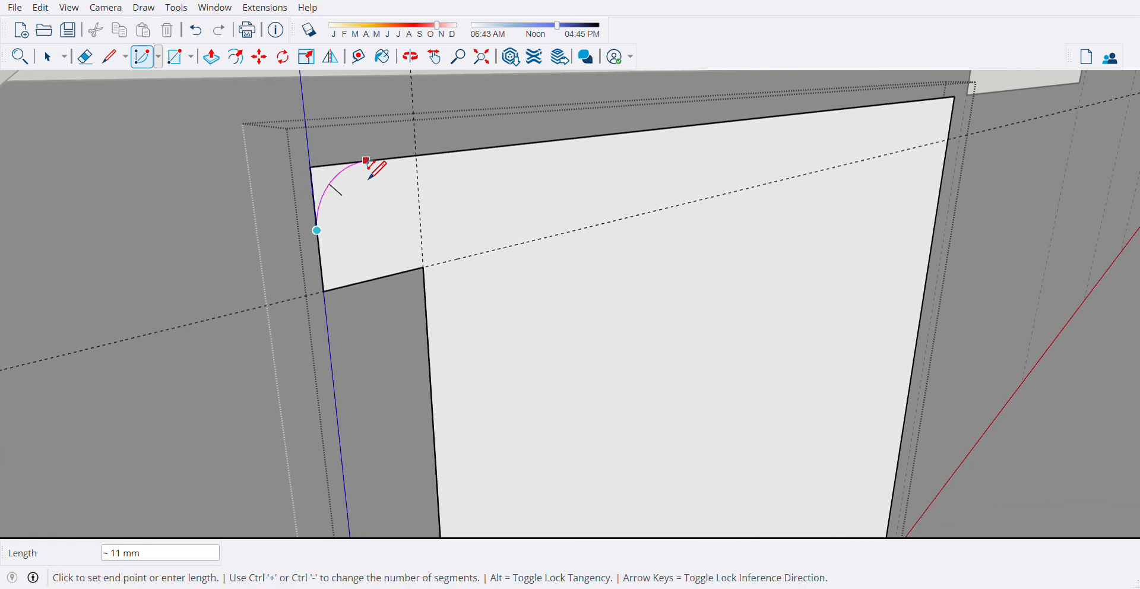
{"action": "left_click", "coordinate": [367, 160]}
{"action": "scroll", "coordinate": [369, 365], "scroll_direction": "down", "scroll_amount": 6}
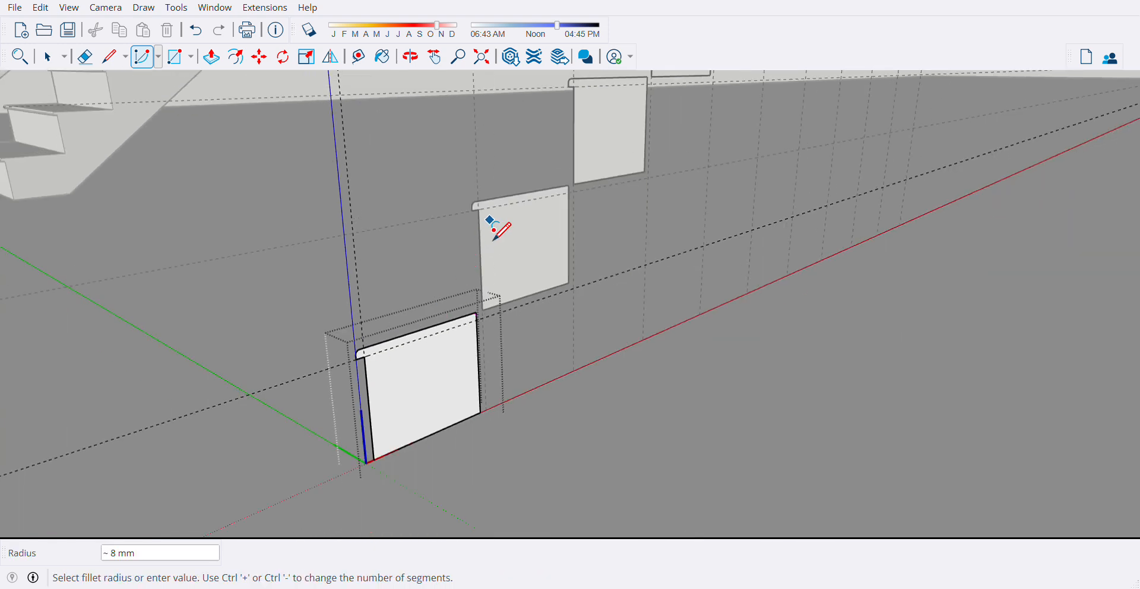
{"action": "scroll", "coordinate": [483, 217], "scroll_direction": "up", "scroll_amount": 3}
{"action": "scroll", "coordinate": [514, 358], "scroll_direction": "down", "scroll_amount": 6}
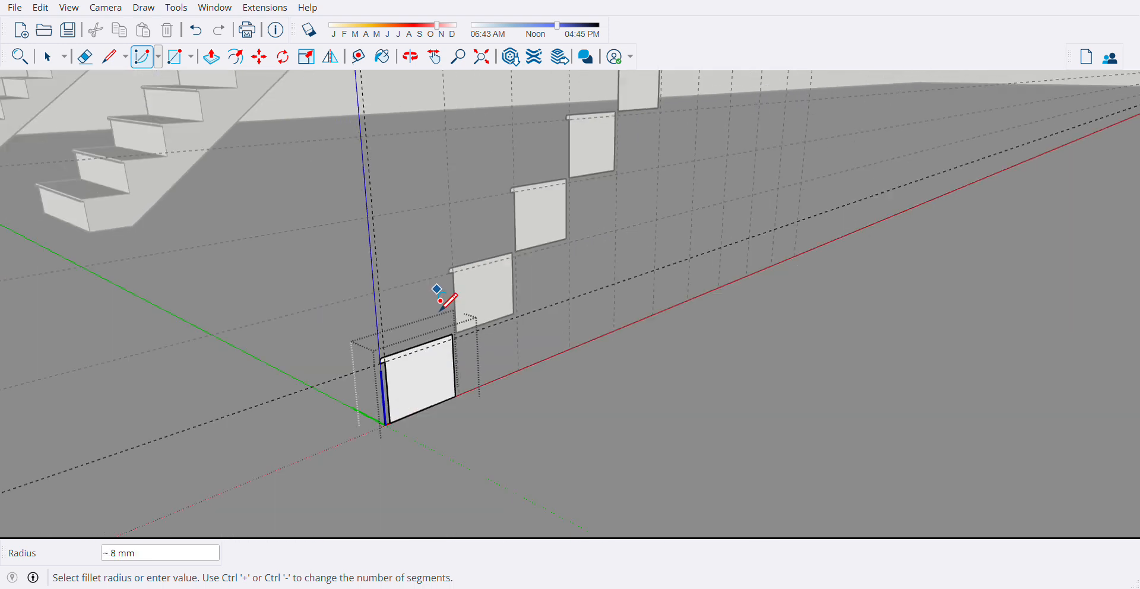
Extrude the step profile 900 mm with Push/Pull
{"action": "key", "text": "space"}
{"action": "left_click", "coordinate": [448, 375]}
{"action": "key", "text": "p"}
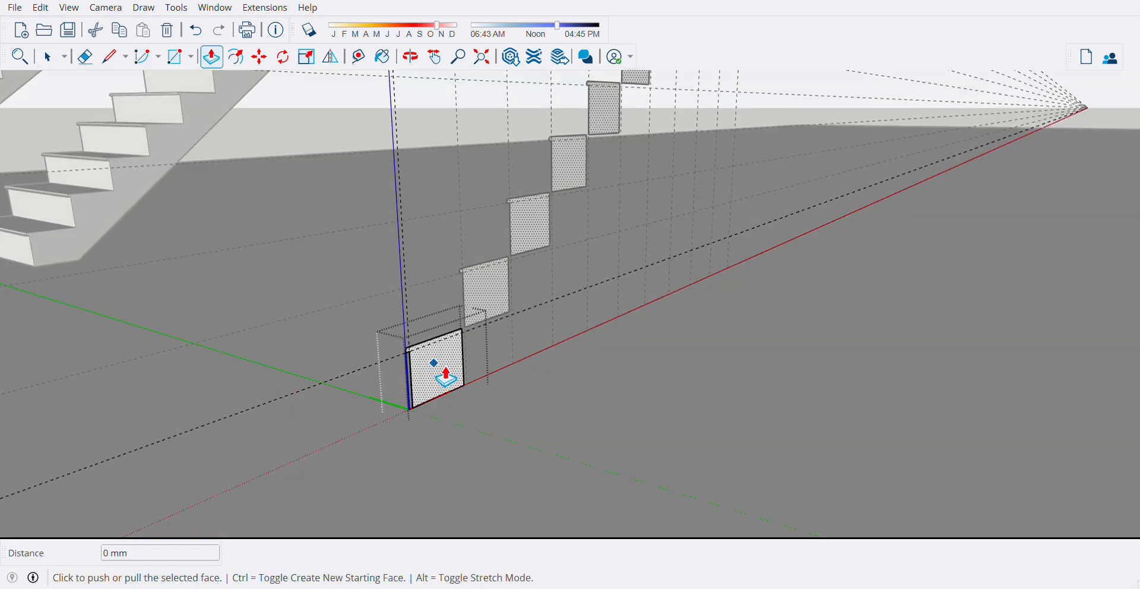
{"action": "left_click", "coordinate": [446, 376]}
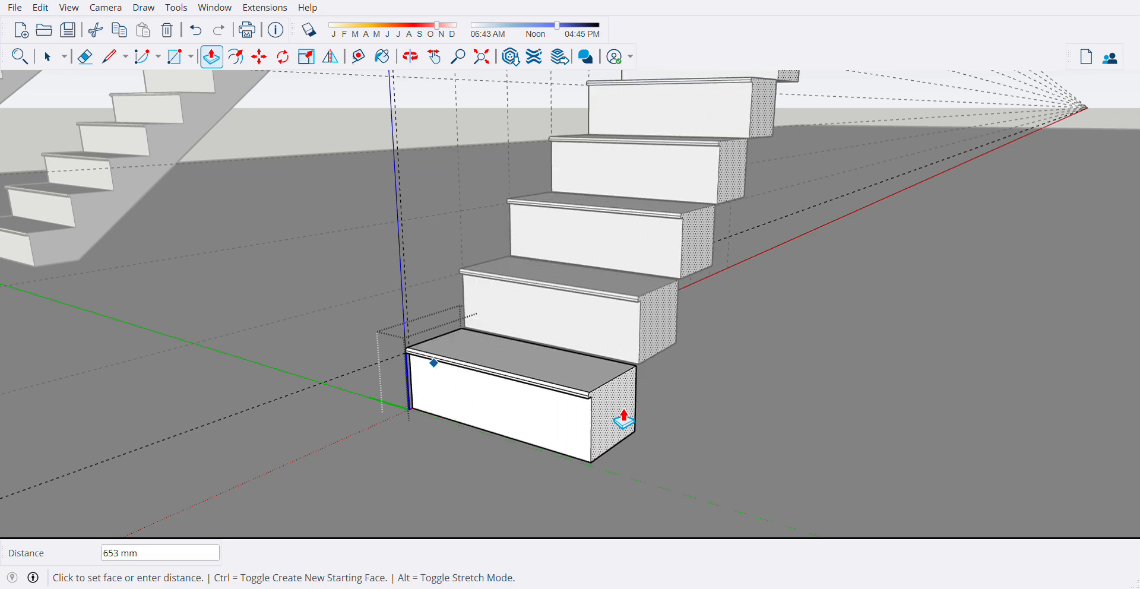
{"action": "type", "text": "900"}
{"action": "key", "text": "Return"}
{"action": "middle_click_drag", "start_coordinate": [623, 418], "coordinate": [583, 460]}
{"action": "key", "text": "space"}
Move the lowest step's upper rear edge back to the lower rear corner of the step above, forming a sloped underside
{"action": "scroll", "coordinate": [583, 460], "scroll_direction": "up", "scroll_amount": 5}
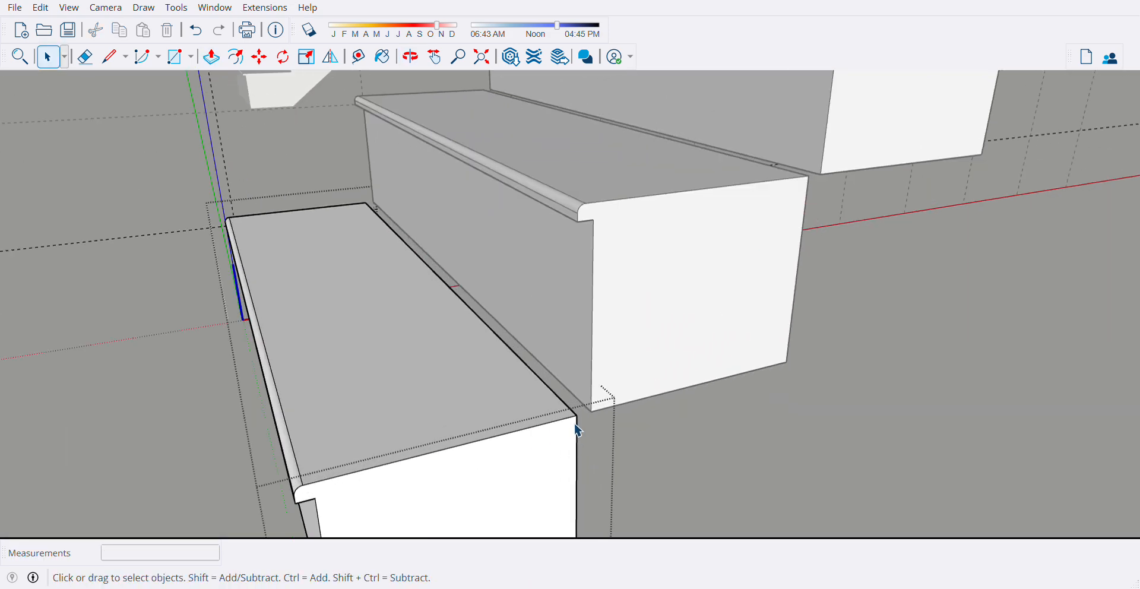
{"action": "scroll", "coordinate": [574, 415], "scroll_direction": "up", "scroll_amount": 2}
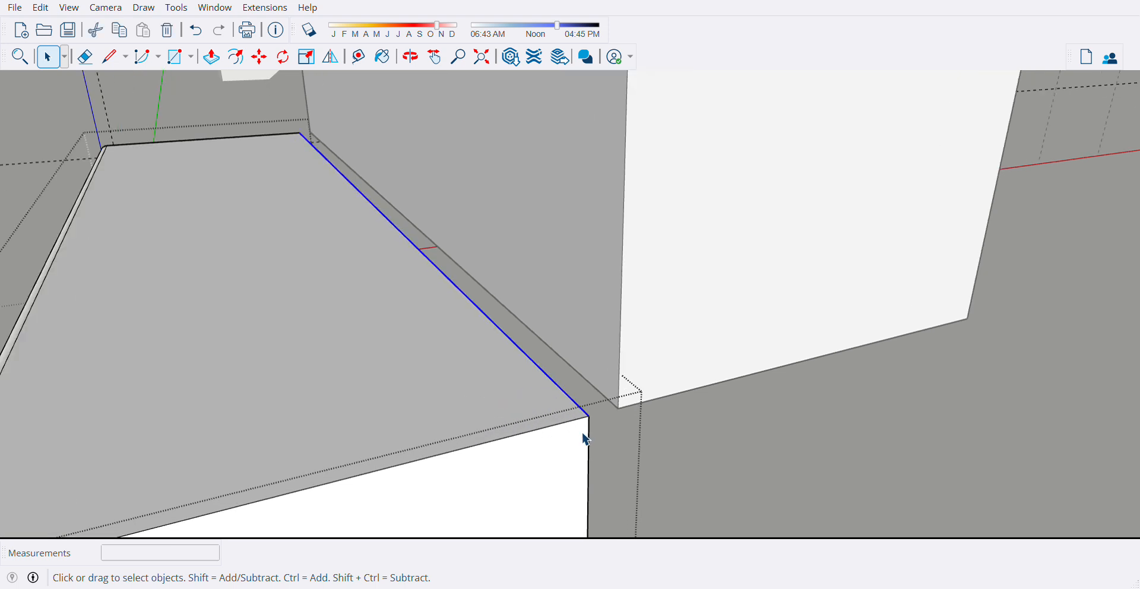
{"action": "mouse_move", "coordinate": [588, 439]}
{"action": "middle_mouse_down"}
{"action": "mouse_move", "coordinate": [565, 432]}
{"action": "mouse_move", "coordinate": [593, 428]}
{"action": "mouse_move", "coordinate": [582, 445]}
{"action": "mouse_move", "coordinate": [478, 402]}
{"action": "mouse_move", "coordinate": [395, 402]}
{"action": "mouse_move", "coordinate": [600, 425]}
{"action": "middle_mouse_up"}
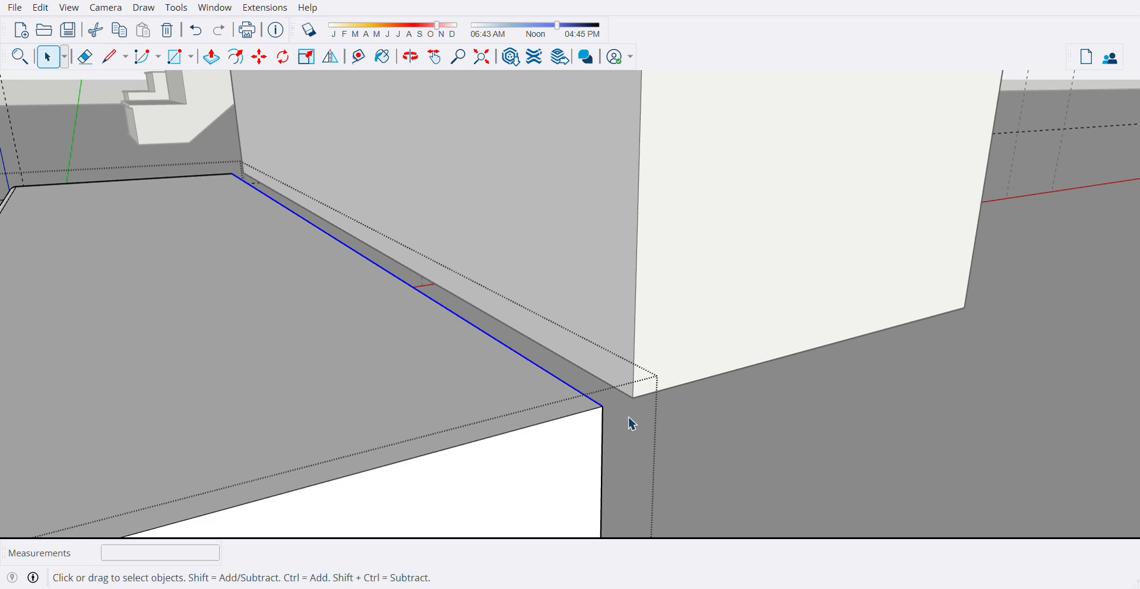
{"action": "key", "text": "m"}
{"action": "left_click", "coordinate": [614, 415]}
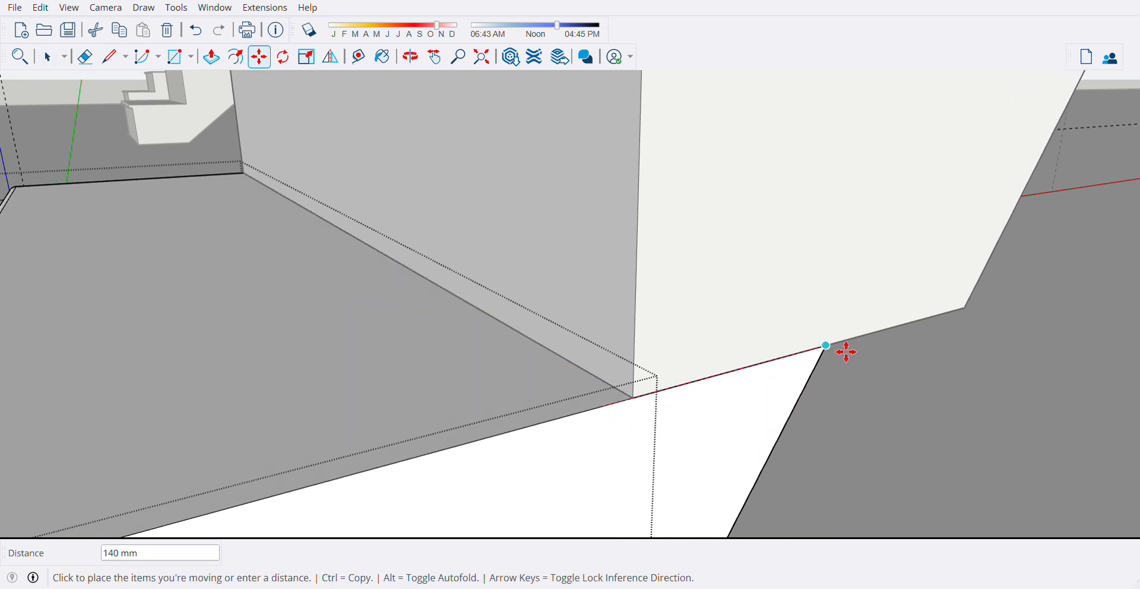
{"action": "left_click", "coordinate": [972, 322]}
{"action": "scroll", "coordinate": [539, 432], "scroll_direction": "down", "scroll_amount": 1}
{"action": "key", "text": "space"}
{"action": "scroll", "coordinate": [494, 386], "scroll_direction": "down", "scroll_amount": 3}
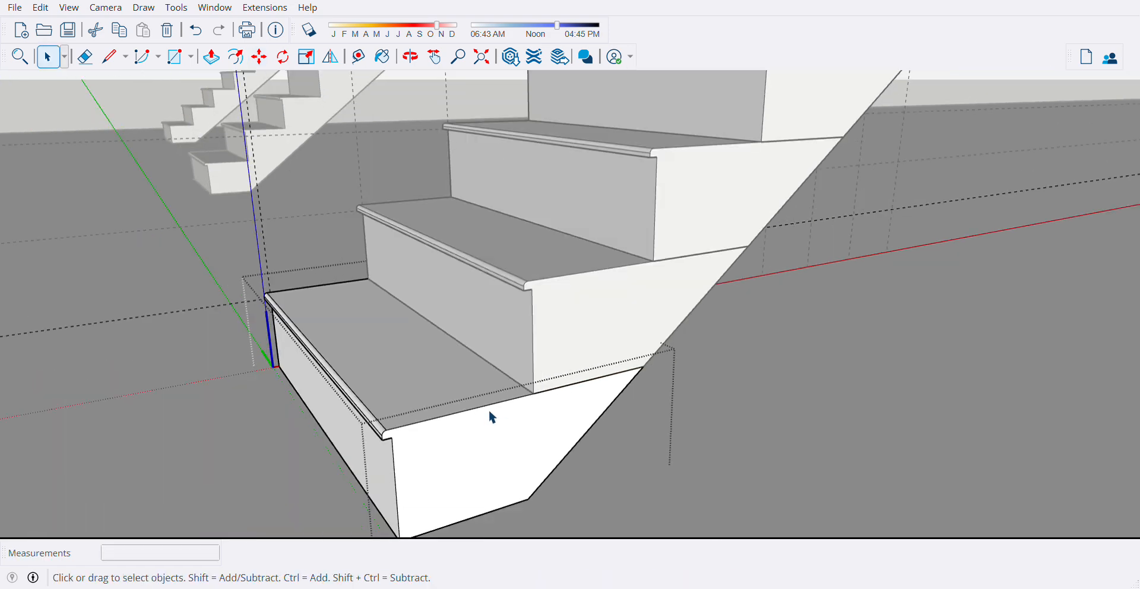
Close the step component, then select all the new staircase's steps with their guides and explode them
{"action": "scroll", "coordinate": [490, 418], "scroll_direction": "down", "scroll_amount": 3}
{"action": "middle_click_drag", "start_coordinate": [494, 442], "coordinate": [665, 409]}
{"action": "scroll", "coordinate": [458, 421], "scroll_direction": "down", "scroll_amount": 6}
{"action": "middle_click_drag", "start_coordinate": [462, 435], "coordinate": [706, 204]}
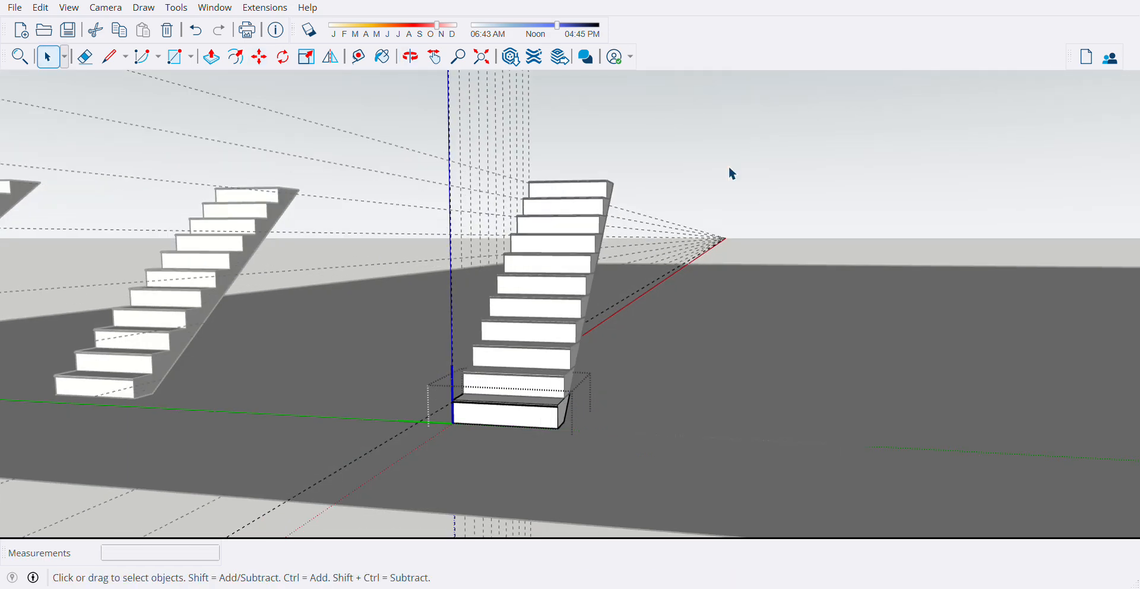
{"action": "left_click", "coordinate": [705, 206]}
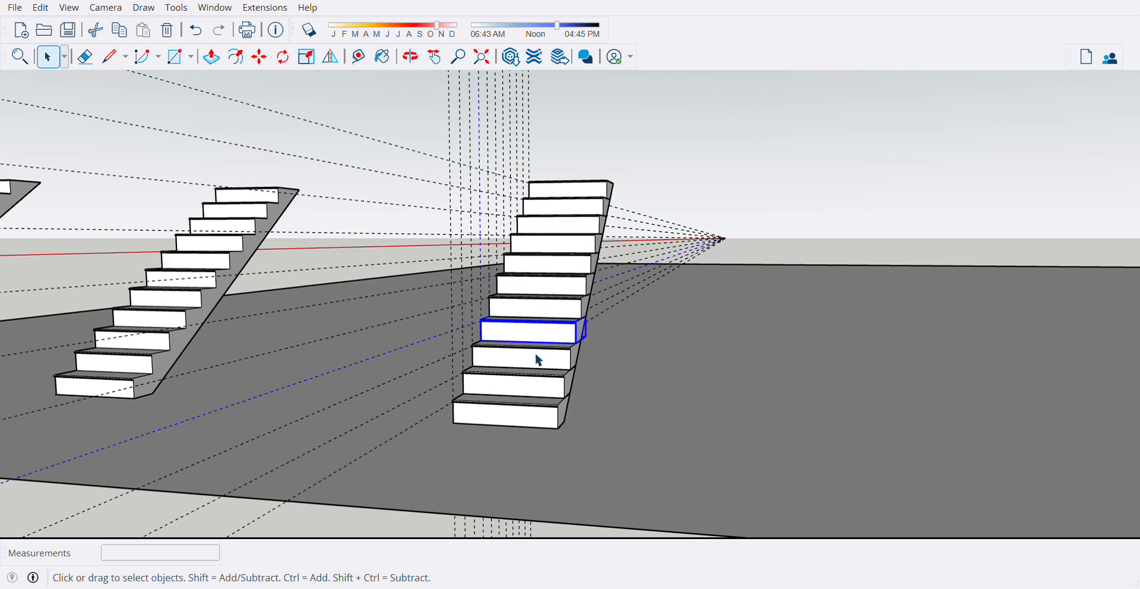
{"action": "middle_click_drag", "start_coordinate": [526, 435], "coordinate": [617, 357]}
{"action": "left_click_drag", "start_coordinate": [455, 94], "coordinate": [677, 449]}
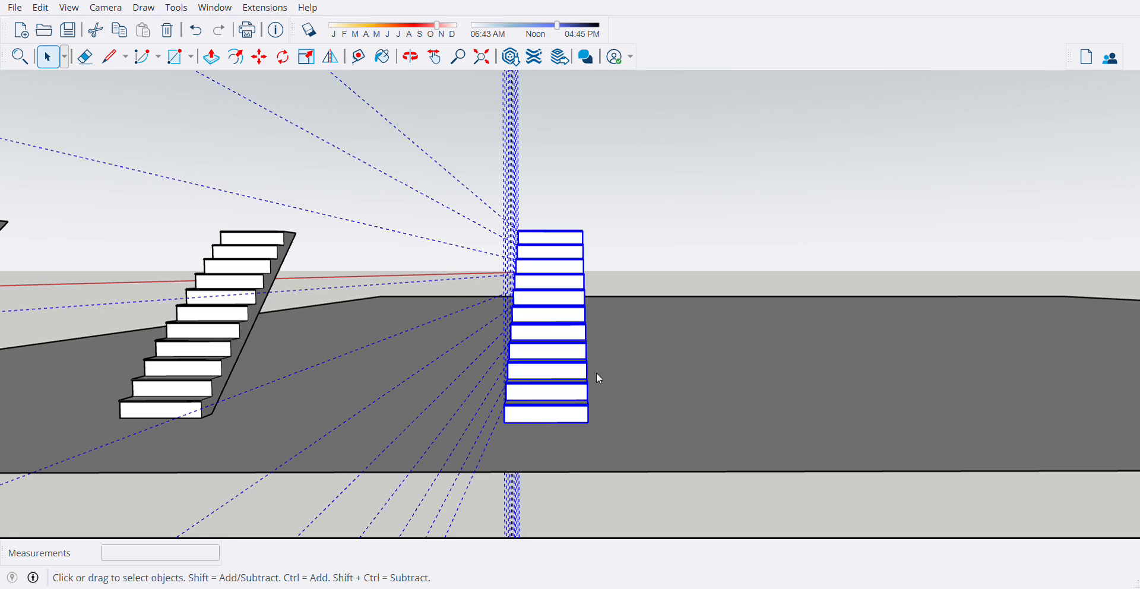
{"action": "middle_click_drag", "start_coordinate": [657, 384], "coordinate": [545, 433]}
Erase all the horizontal and vertical guides around the new staircase
{"action": "key", "text": "e"}
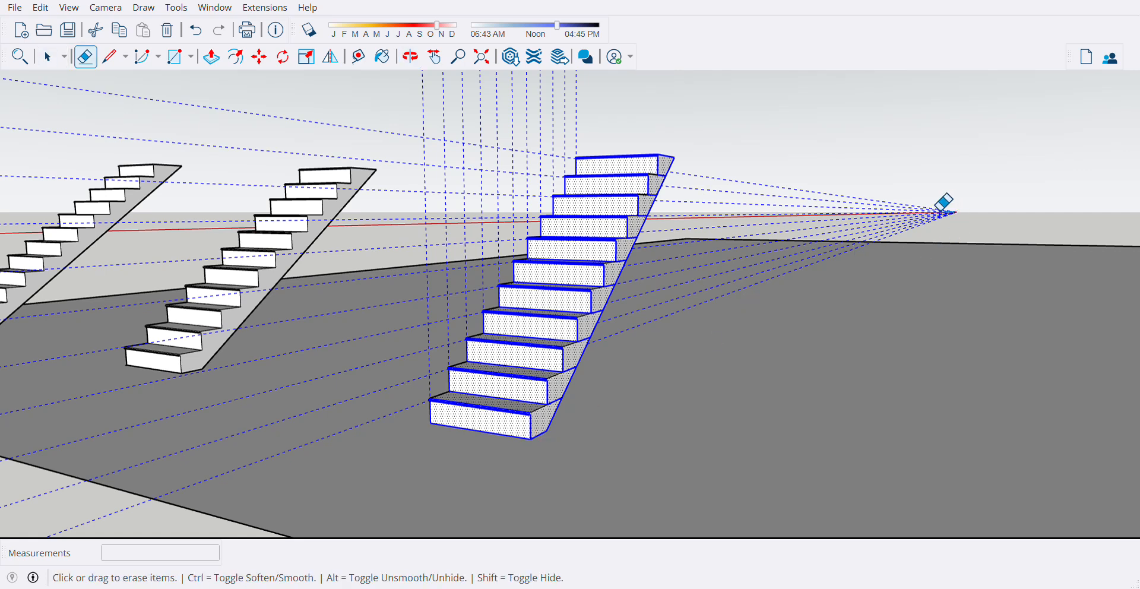
{"action": "left_click_drag", "start_coordinate": [947, 244], "coordinate": [946, 244]}
{"action": "left_click_drag", "start_coordinate": [623, 146], "coordinate": [421, 154]}
Erase the dividing lines between the steps on the staircase's right side face, as seen from its front
{"action": "scroll", "coordinate": [570, 439], "scroll_direction": "up", "scroll_amount": 6}
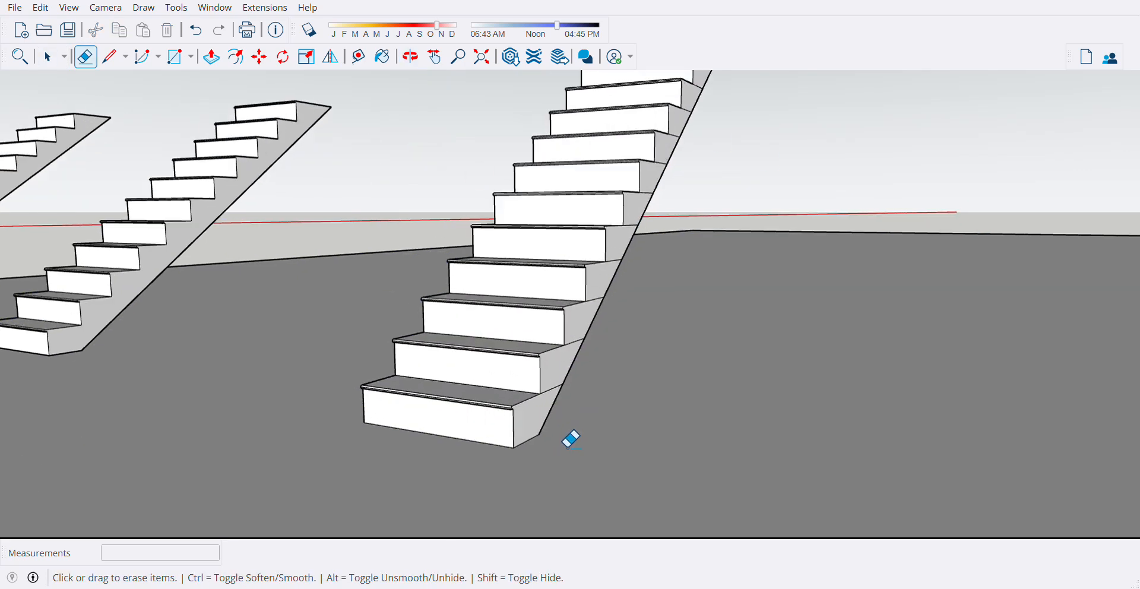
{"action": "middle_click_drag", "start_coordinate": [504, 422], "coordinate": [517, 412]}
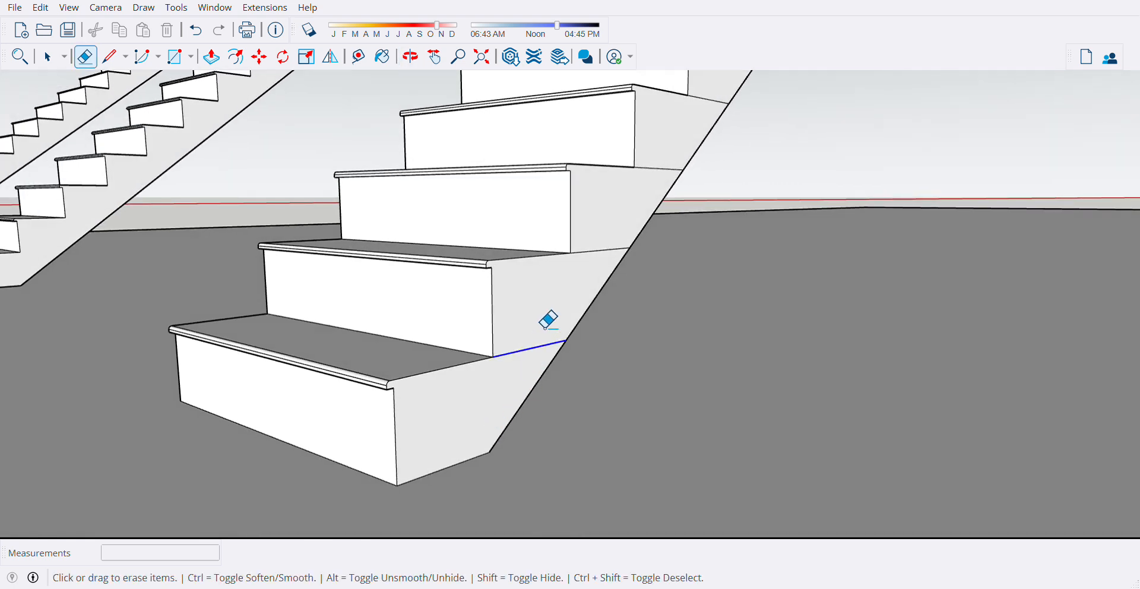
{"action": "left_click_drag", "start_coordinate": [661, 196], "coordinate": [638, 211]}
{"action": "scroll", "coordinate": [459, 490], "scroll_direction": "down", "scroll_amount": 3}
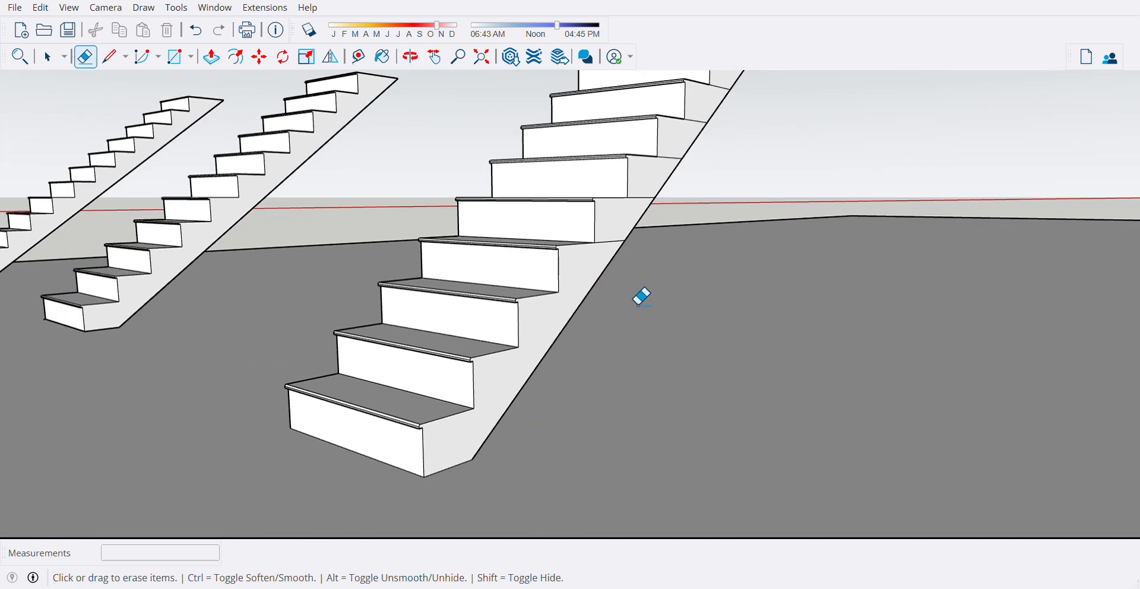
{"action": "scroll", "coordinate": [639, 260], "scroll_direction": "up", "scroll_amount": 2}
{"action": "scroll", "coordinate": [604, 315], "scroll_direction": "down", "scroll_amount": 2}
{"action": "scroll", "coordinate": [608, 306], "scroll_direction": "down", "scroll_amount": 3}
{"action": "scroll", "coordinate": [585, 306], "scroll_direction": "up", "scroll_amount": 1}
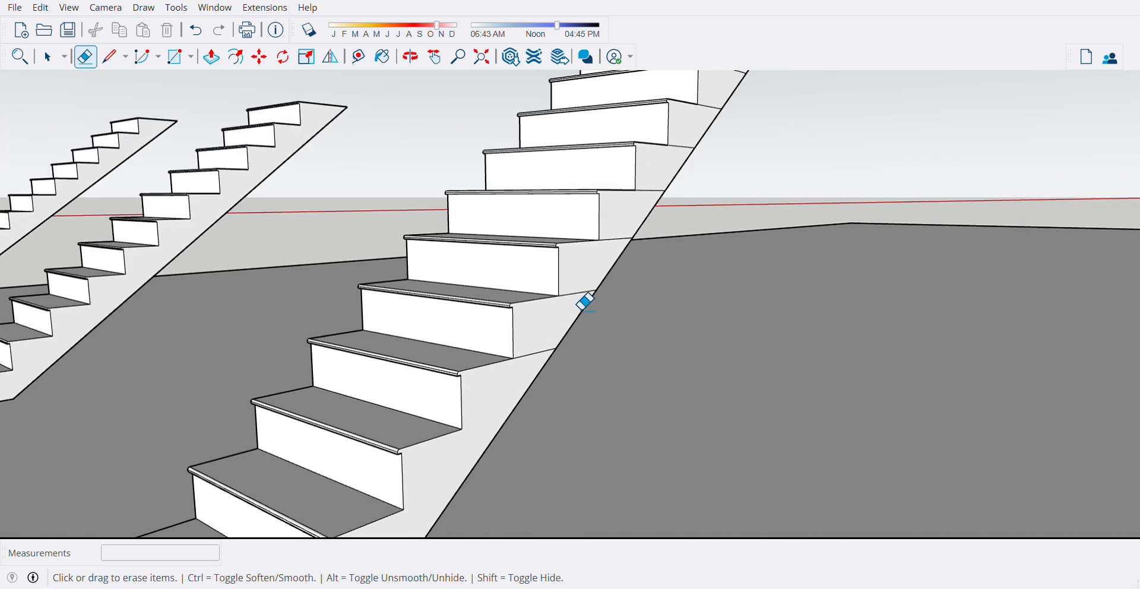
{"action": "scroll", "coordinate": [654, 213], "scroll_direction": "up", "scroll_amount": 1}
{"action": "scroll", "coordinate": [626, 297], "scroll_direction": "down", "scroll_amount": 3}
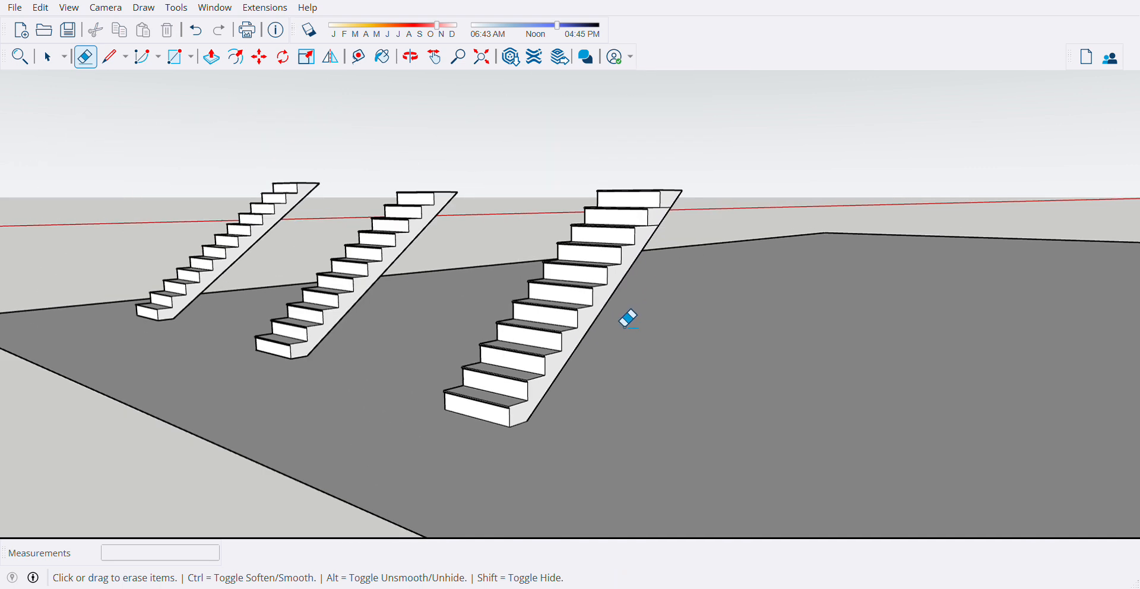
{"action": "scroll", "coordinate": [664, 228], "scroll_direction": "up", "scroll_amount": 3}
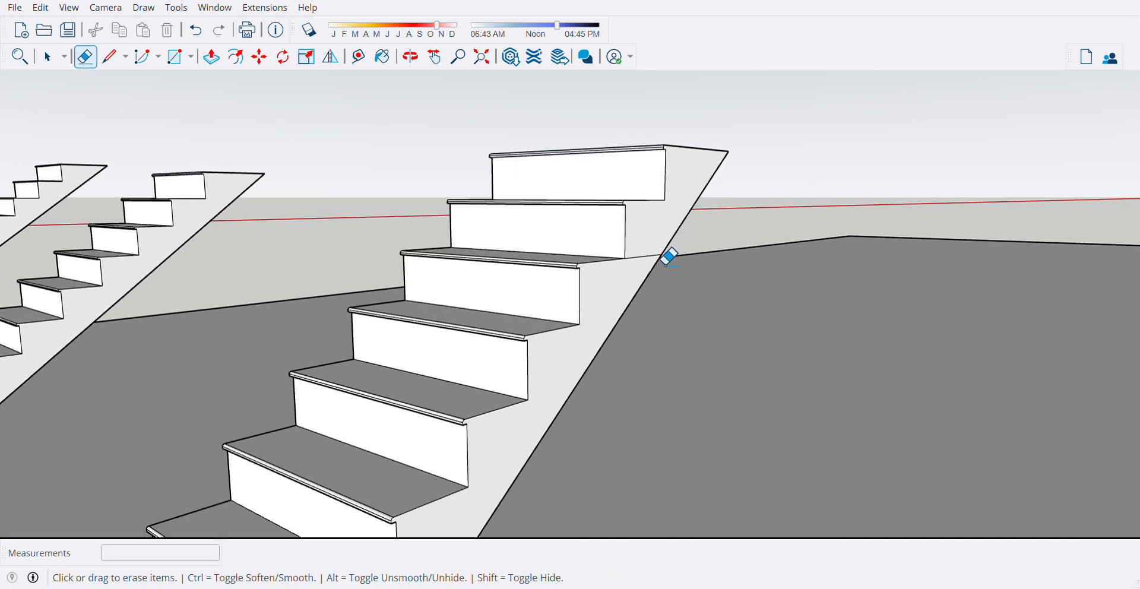
{"action": "scroll", "coordinate": [670, 254], "scroll_direction": "up", "scroll_amount": 1}
Erase the dividing lines between the steps on the staircase's opposite side face
{"action": "middle_click_drag", "start_coordinate": [682, 333], "coordinate": [469, 292]}
{"action": "scroll", "coordinate": [469, 292], "scroll_direction": "up", "scroll_amount": 4}
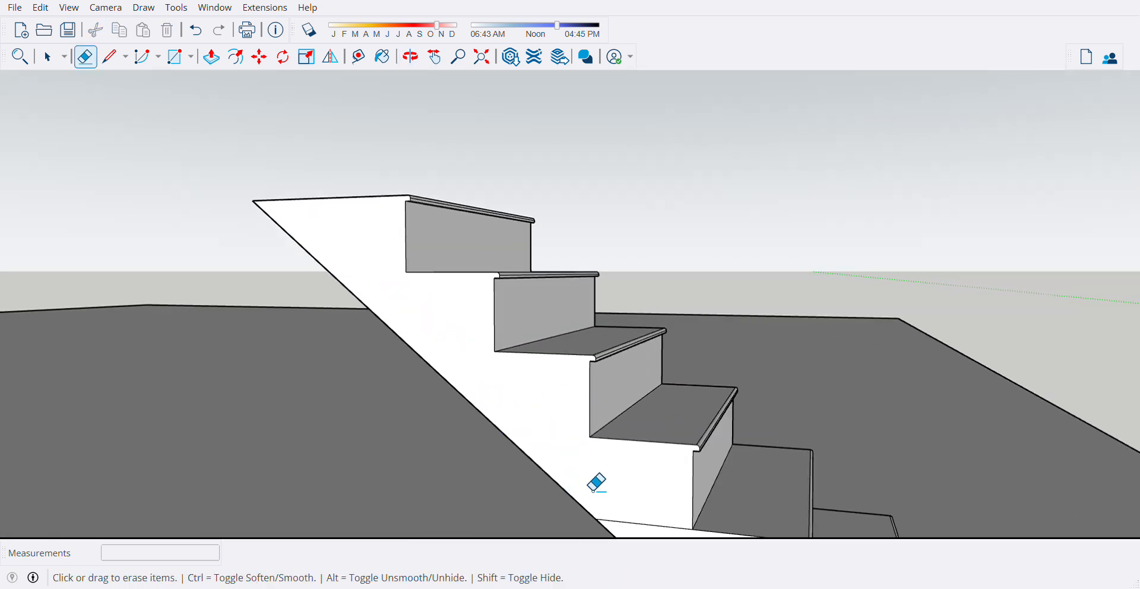
{"action": "scroll", "coordinate": [394, 296], "scroll_direction": "down", "scroll_amount": 2}
{"action": "scroll", "coordinate": [394, 296], "scroll_direction": "down", "scroll_amount": 1}
{"action": "scroll", "coordinate": [517, 407], "scroll_direction": "up", "scroll_amount": 4}
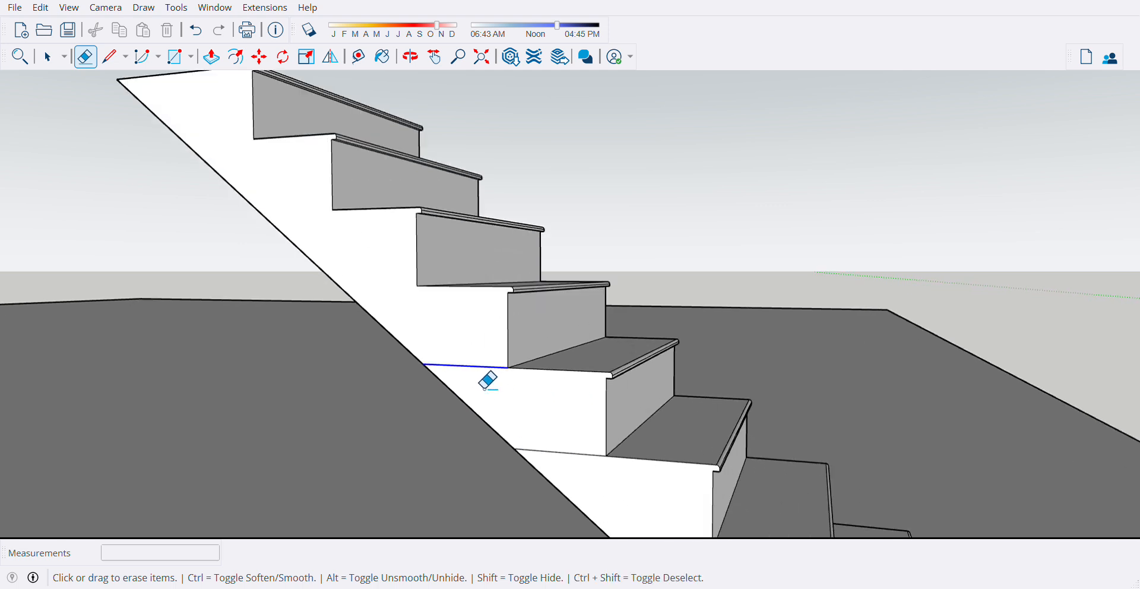
{"action": "scroll", "coordinate": [458, 310], "scroll_direction": "down", "scroll_amount": 4}
{"action": "scroll", "coordinate": [564, 446], "scroll_direction": "up", "scroll_amount": 5}
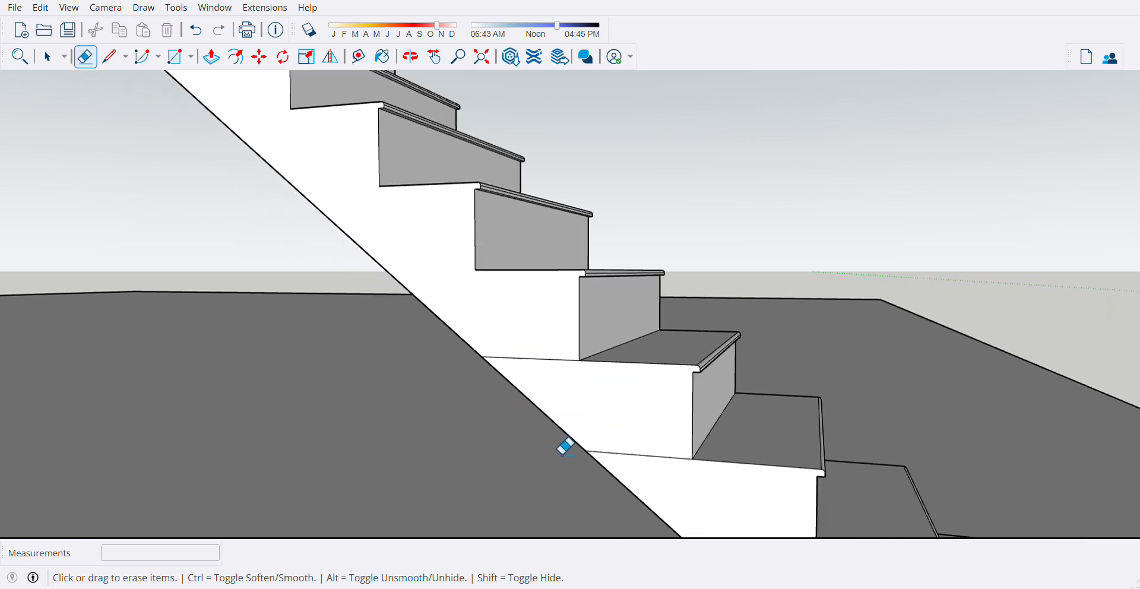
{"action": "scroll", "coordinate": [415, 249], "scroll_direction": "down", "scroll_amount": 2}
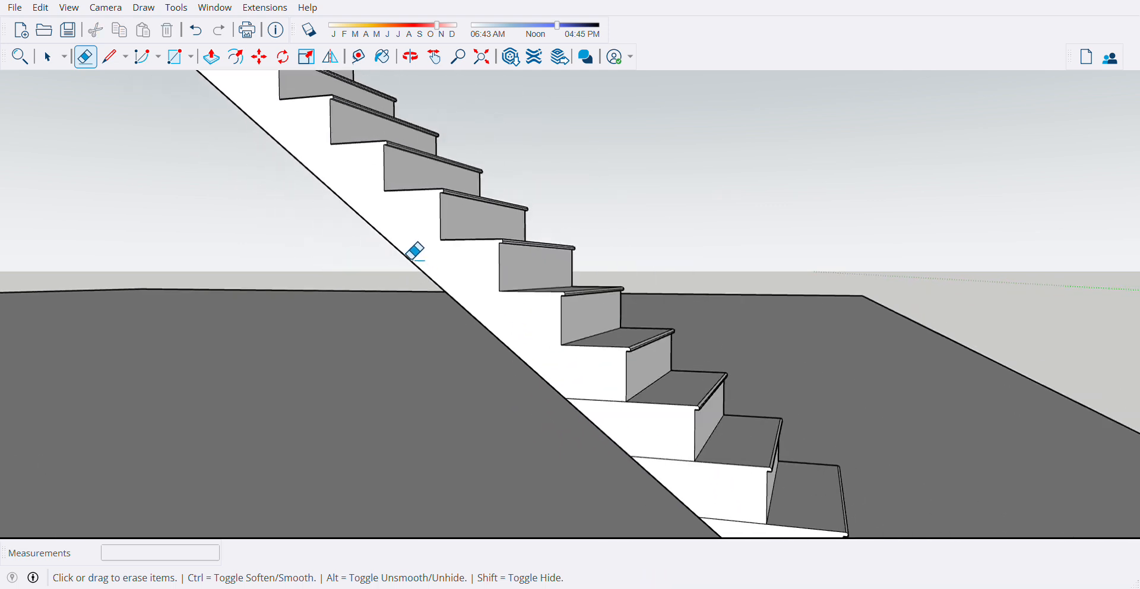
{"action": "scroll", "coordinate": [571, 391], "scroll_direction": "down", "scroll_amount": 2}
{"action": "scroll", "coordinate": [571, 392], "scroll_direction": "up", "scroll_amount": 2}
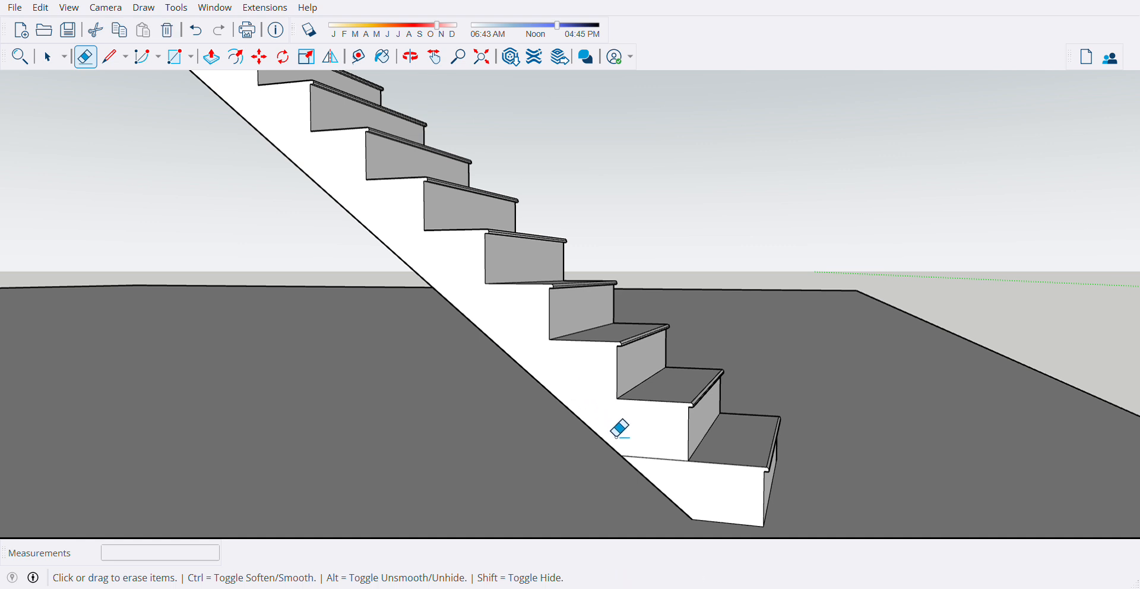
{"action": "left_click_drag", "start_coordinate": [662, 473], "coordinate": [679, 494]}
{"action": "scroll", "coordinate": [623, 460], "scroll_direction": "down", "scroll_amount": 2}
{"action": "mouse_move", "coordinate": [683, 456]}
{"action": "middle_mouse_down"}
{"action": "mouse_move", "coordinate": [616, 471]}
{"action": "mouse_move", "coordinate": [561, 463]}
{"action": "mouse_move", "coordinate": [496, 434]}
{"action": "mouse_move", "coordinate": [540, 399]}
{"action": "mouse_move", "coordinate": [526, 384]}
{"action": "mouse_move", "coordinate": [525, 394]}
{"action": "middle_mouse_up"}
{"action": "scroll", "coordinate": [674, 449], "scroll_direction": "down", "scroll_amount": 3}
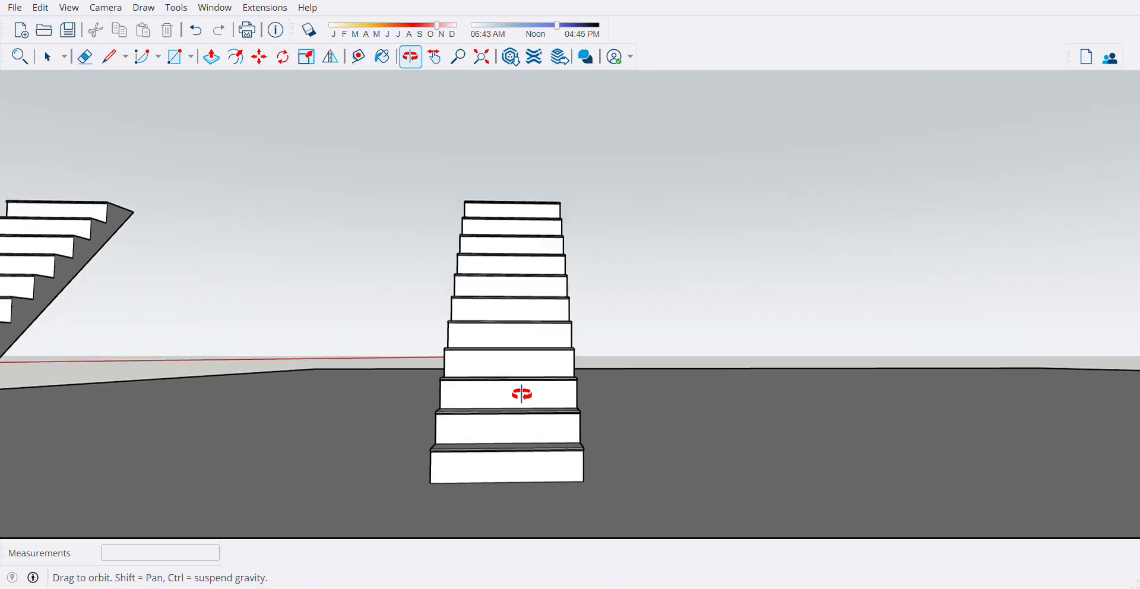
Select all the geometry of the cleaned-up new staircase and combine it into one group
{"action": "key", "text": "space"}
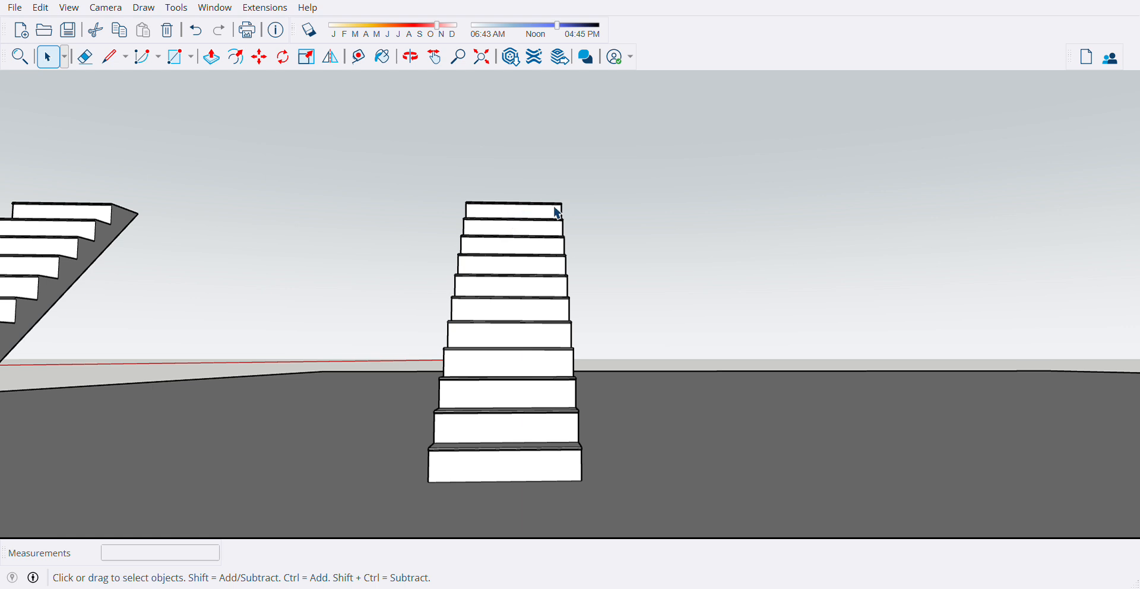
{"action": "scroll", "coordinate": [542, 209], "scroll_direction": "down", "scroll_amount": 3}
{"action": "middle_click_drag", "start_coordinate": [547, 216], "coordinate": [554, 273]}
{"action": "left_click_drag", "start_coordinate": [481, 156], "coordinate": [641, 387]}
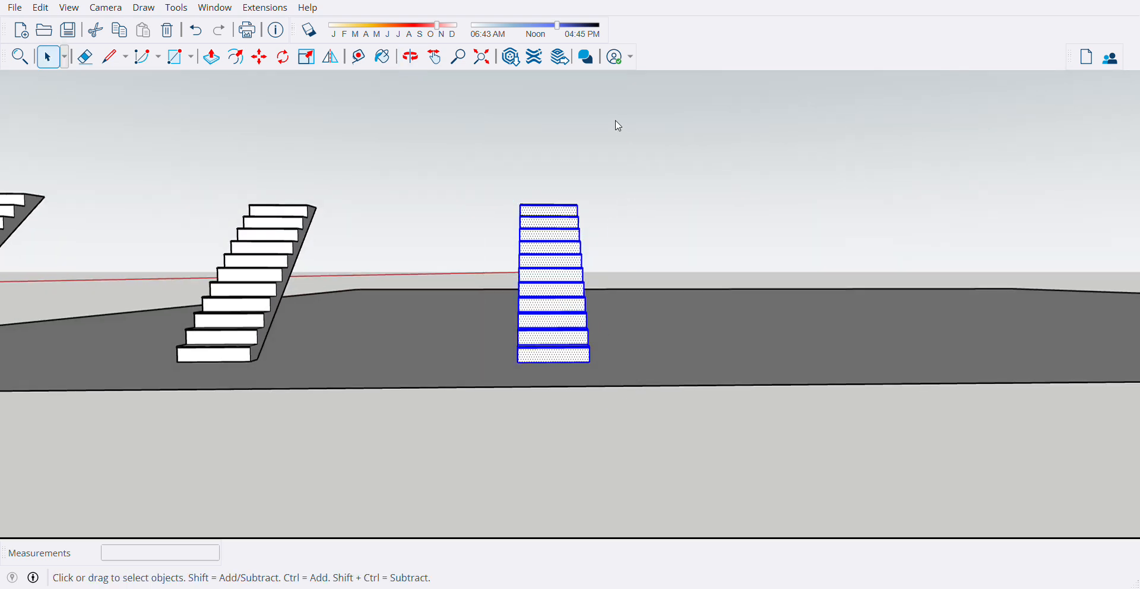
{"action": "middle_click_drag", "start_coordinate": [636, 166], "coordinate": [591, 409]}
Move the grouped staircase across the ground beside the two older staircases and clear the selection
{"action": "key", "text": "m"}
{"action": "left_click", "coordinate": [590, 402]}
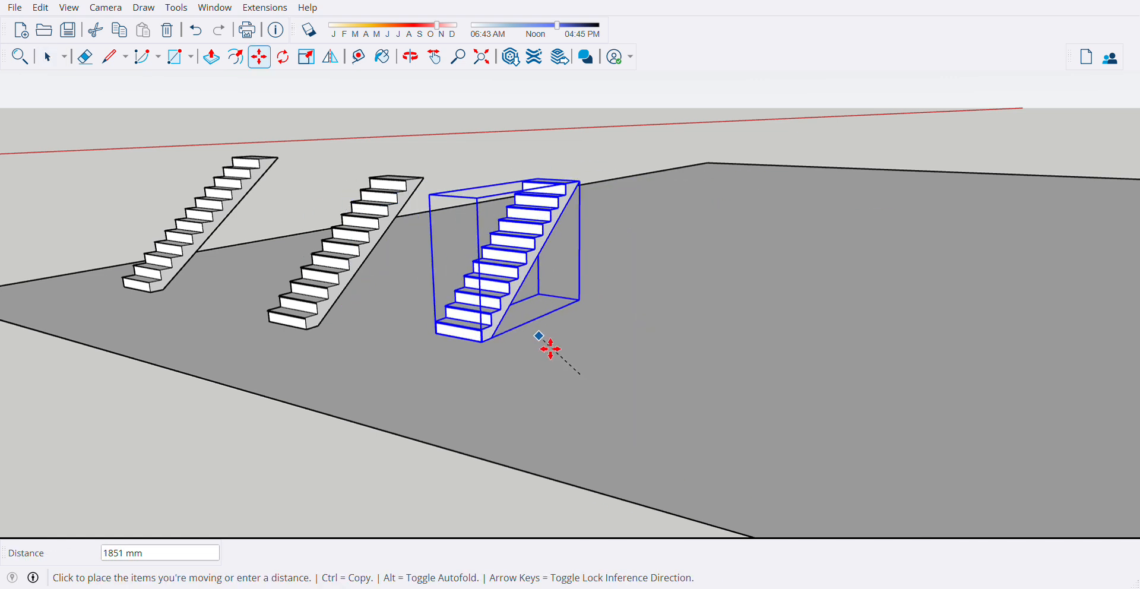
{"action": "left_click", "coordinate": [547, 356]}
{"action": "scroll", "coordinate": [621, 374], "scroll_direction": "down", "scroll_amount": 1}
{"action": "middle_click_drag", "start_coordinate": [621, 374], "coordinate": [610, 352]}
{"action": "scroll", "coordinate": [378, 280], "scroll_direction": "up", "scroll_amount": 1}
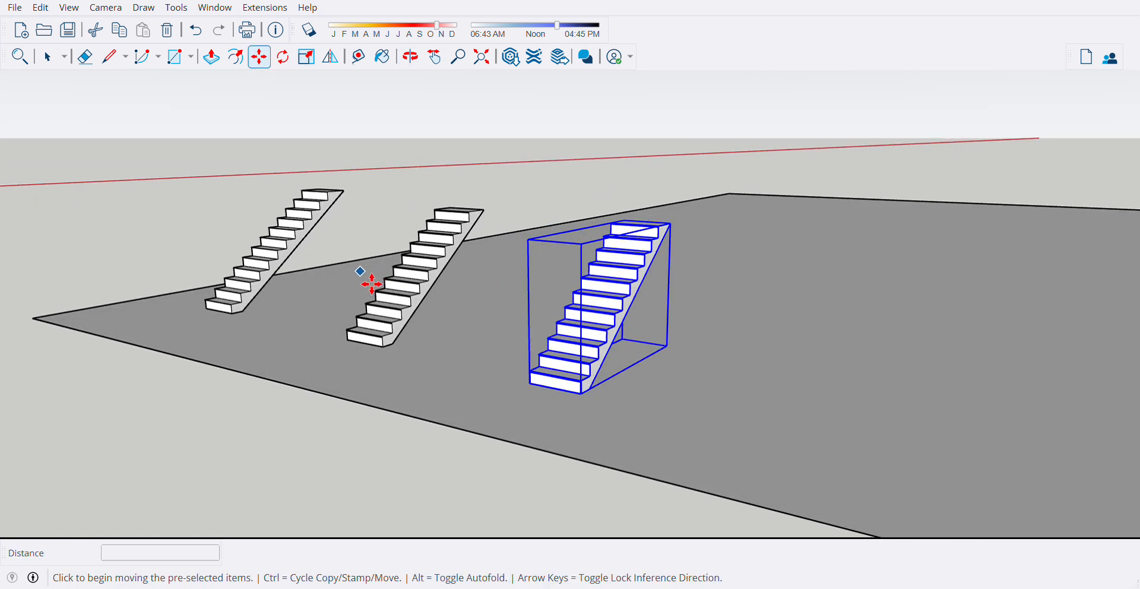
{"action": "key", "text": "ctrl+t"}
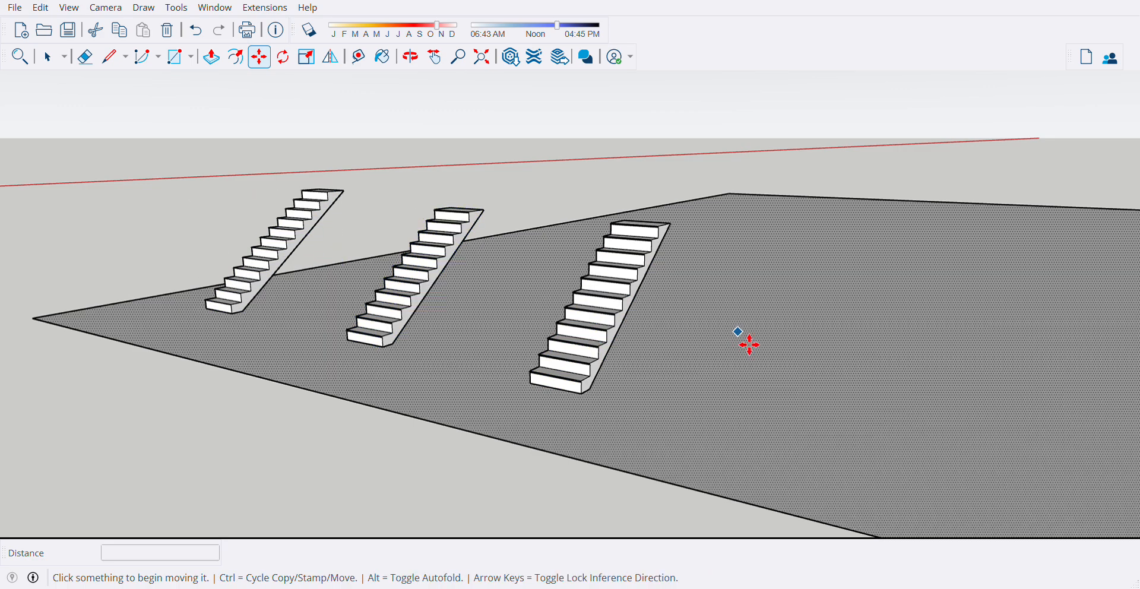
Delete the two older staircases, keeping only the newest one on the ground plane
{"action": "middle_click_drag", "start_coordinate": [721, 373], "coordinate": [631, 295]}
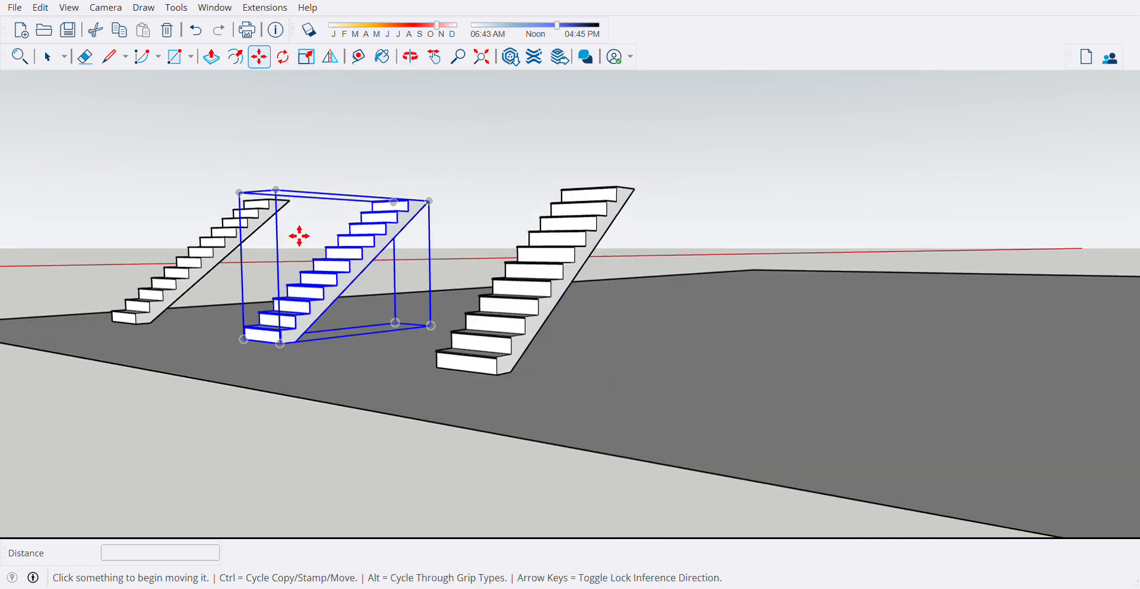
{"action": "scroll", "coordinate": [771, 312], "scroll_direction": "up", "scroll_amount": 2}
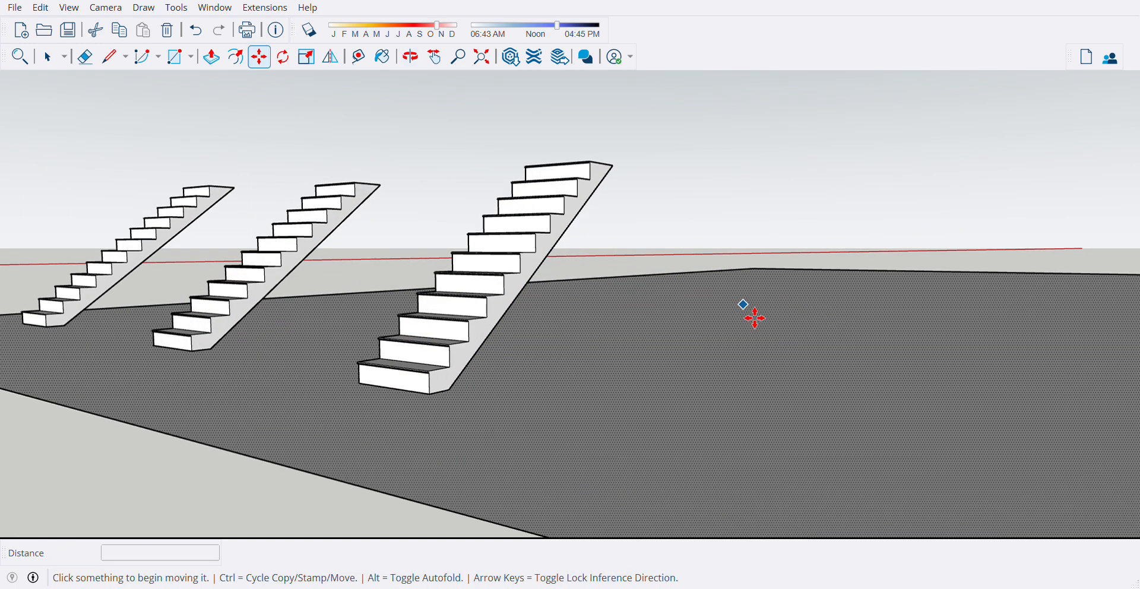
{"action": "key", "text": "space"}
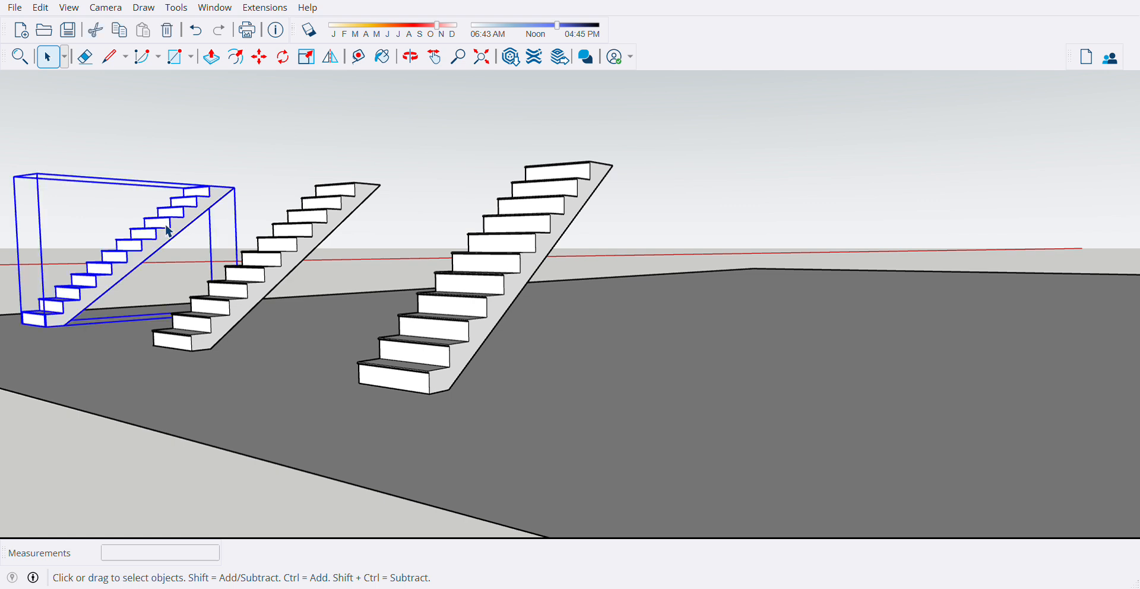
{"action": "key", "text": "Delete"}
{"action": "left_click", "coordinate": [287, 235]}
{"action": "key", "text": "Delete"}
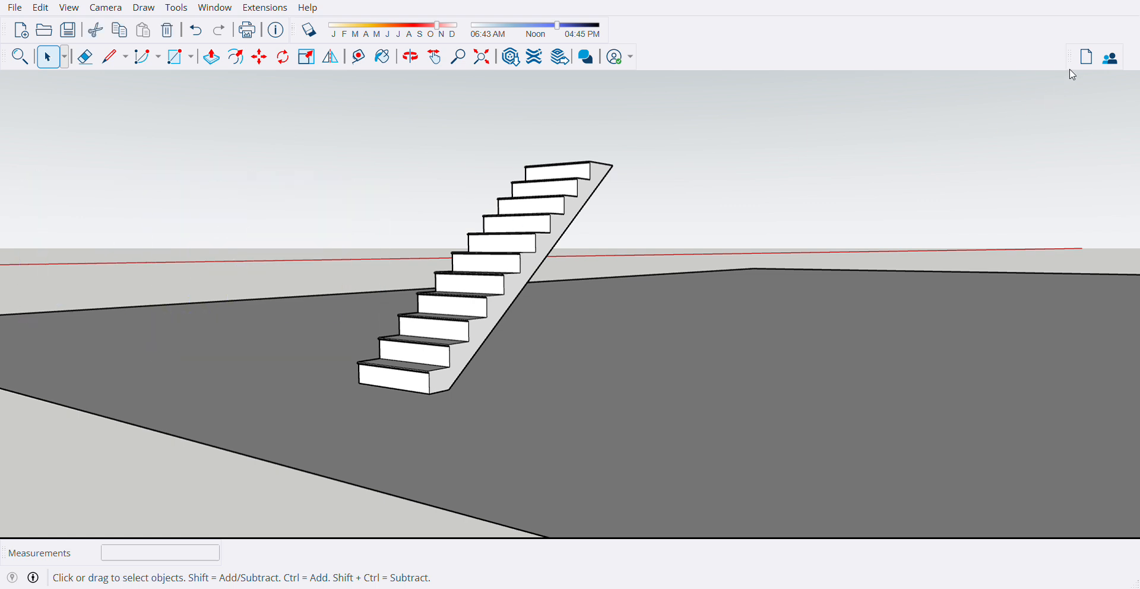